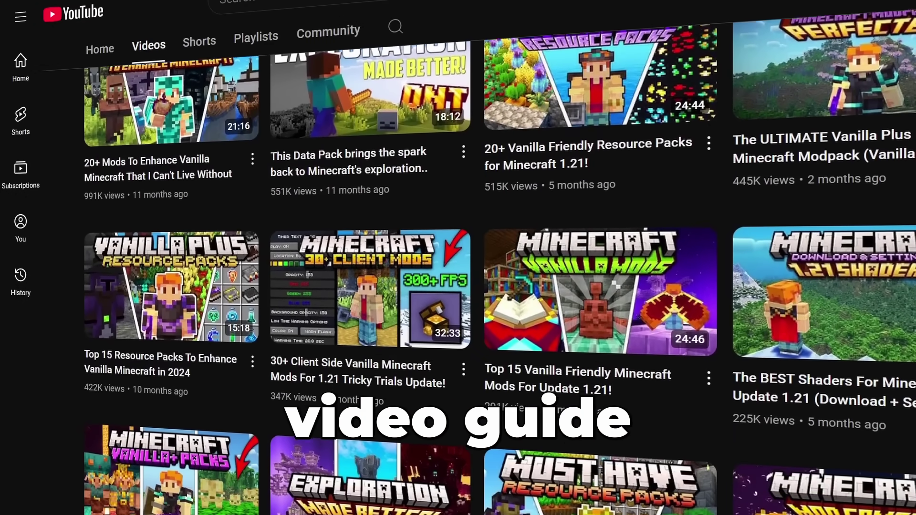
pyautogui.scroll(-3, 496, 287)
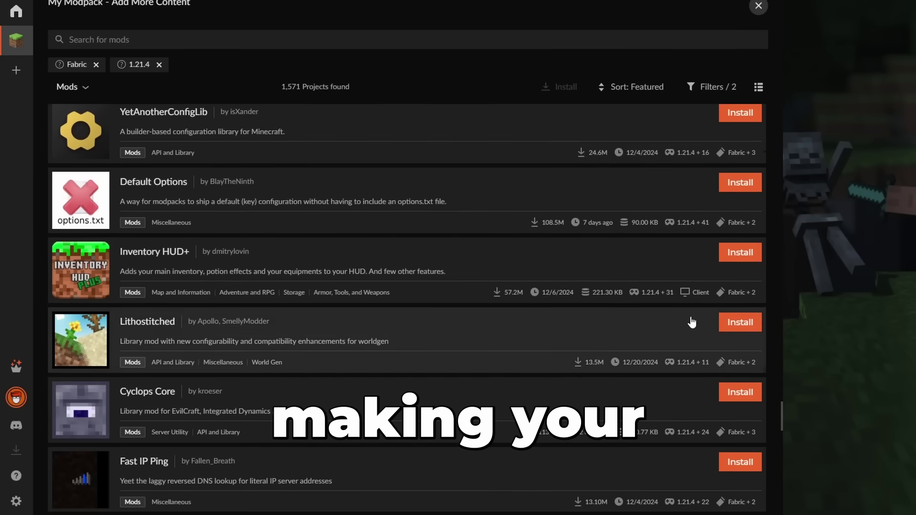
pyautogui.scroll(-5, 690, 317)
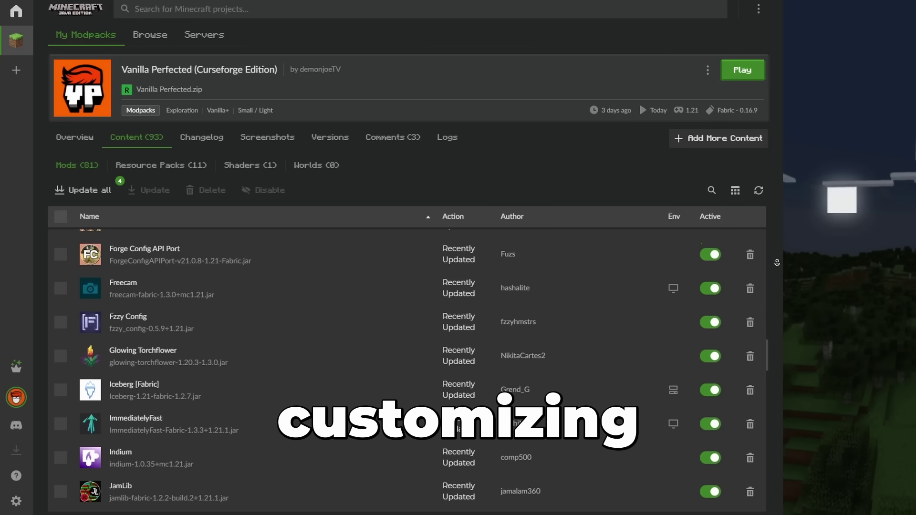
pyautogui.scroll(-3, 777, 263)
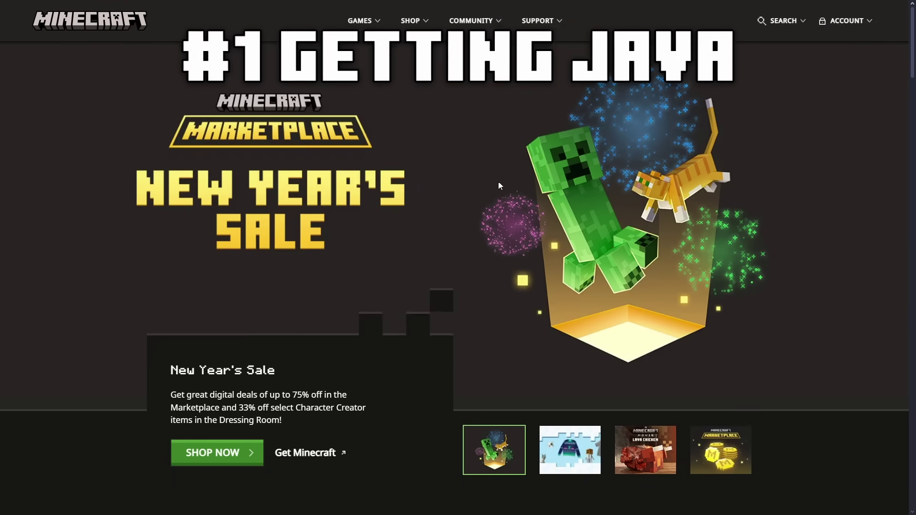
# Open the Minecraft Java & Bedrock game page on the Minecraft website and look through its overview
pyautogui.click(360, 21)
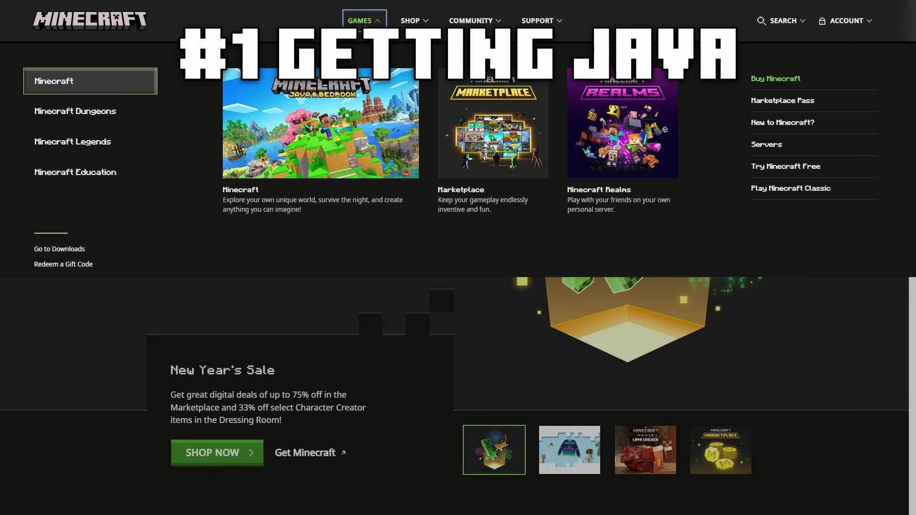
pyautogui.click(328, 157)
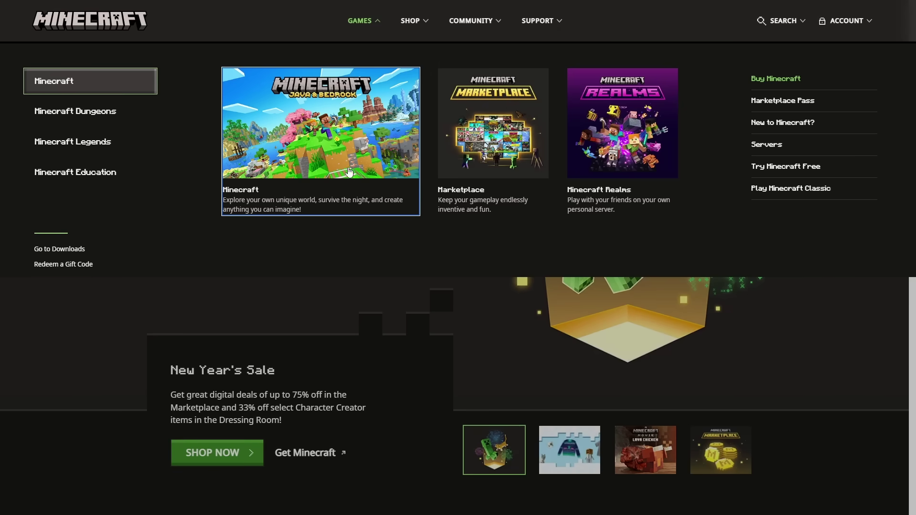
pyautogui.scroll(-20, 613, 140)
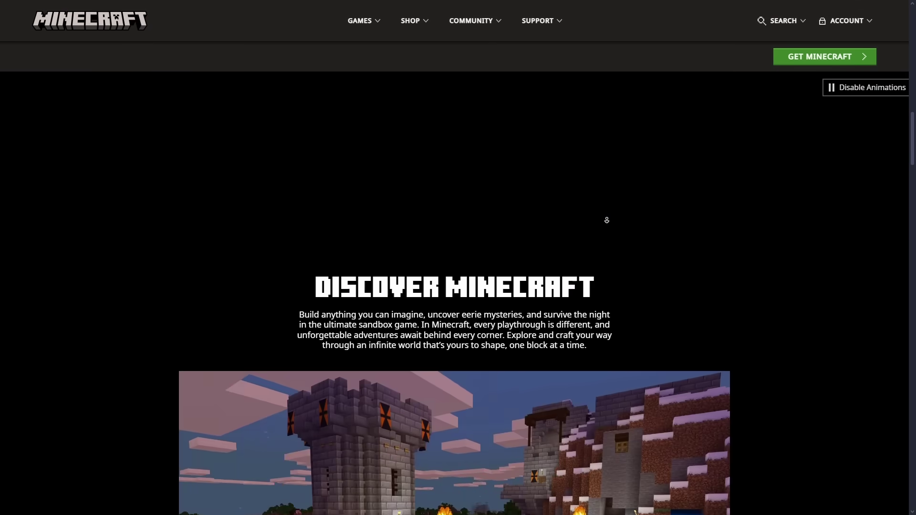
pyautogui.scroll(-10, 606, 220)
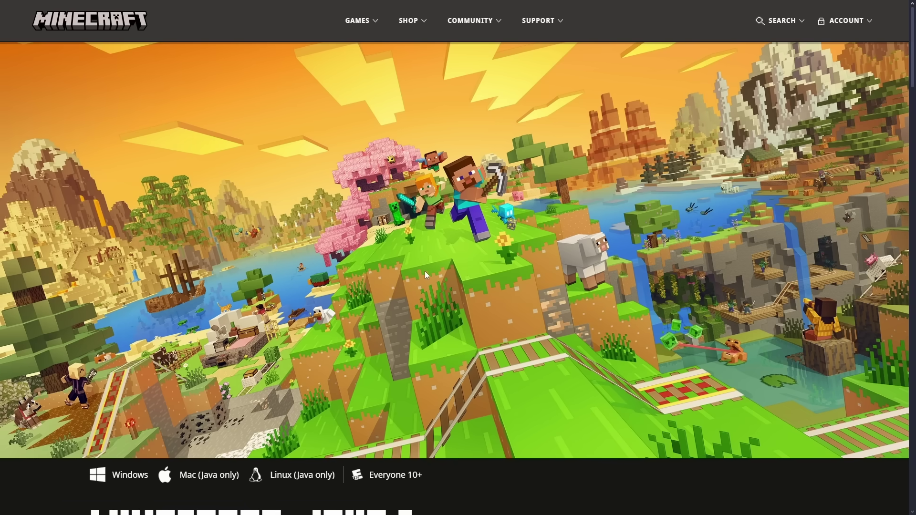
# Review the PC purchase options and select the $29.99 Minecraft edition that includes Java and Bedrock
pyautogui.scroll(-2, 426, 273)
pyautogui.scroll(-4, 428, 276)
pyautogui.scroll(4, 525, 277)
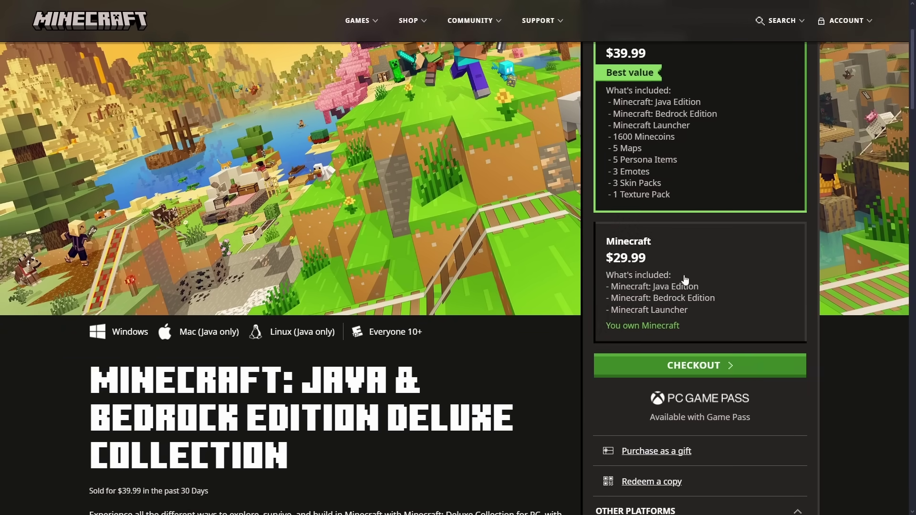
pyautogui.click(685, 280)
pyautogui.scroll(1, 684, 279)
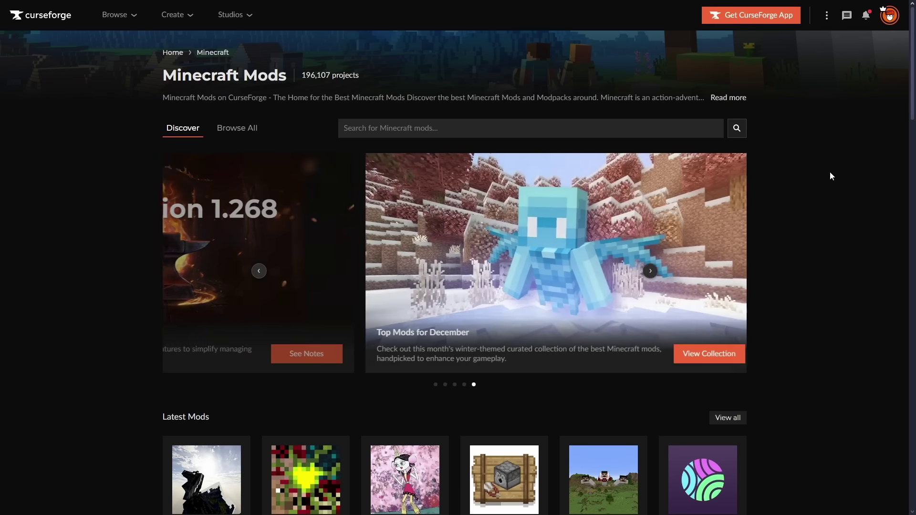
# Download the CurseForge Windows installer from the CurseForge site to the desktop and run the installation, accepting the terms of use
pyautogui.click(748, 19)
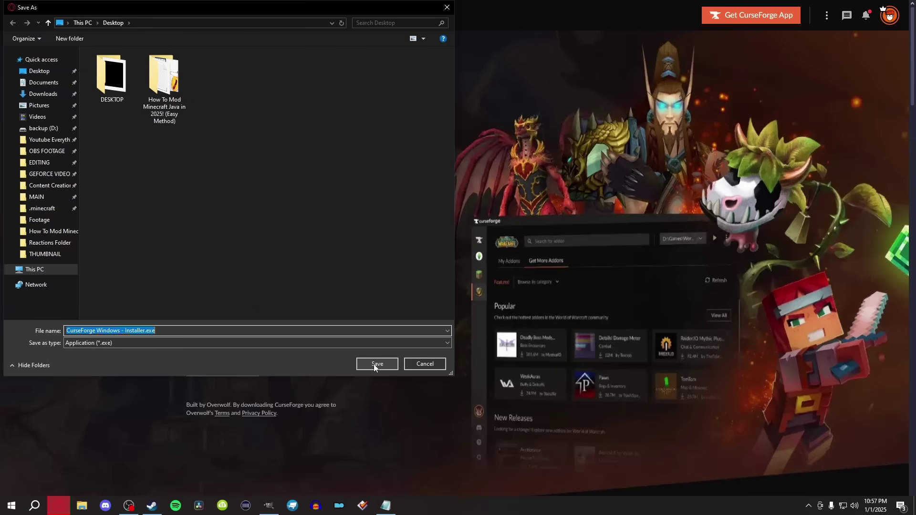
pyautogui.click(375, 365)
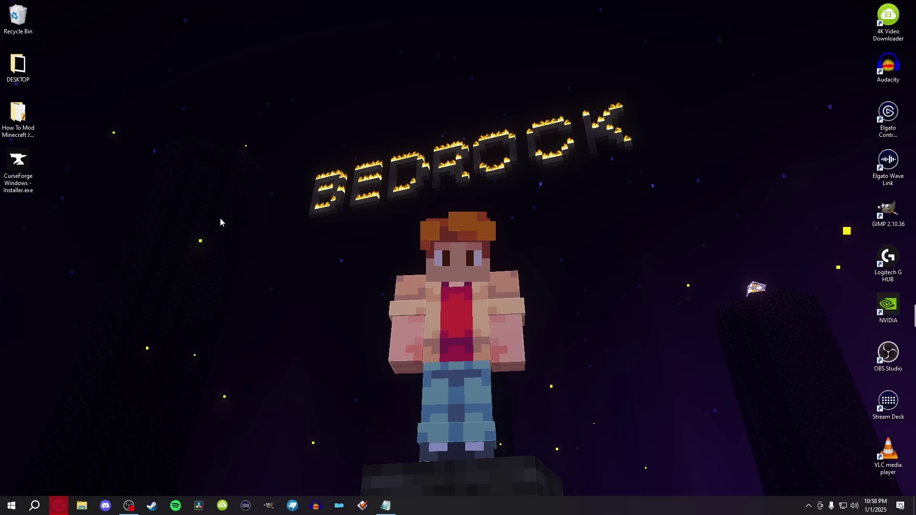
pyautogui.click(18, 171)
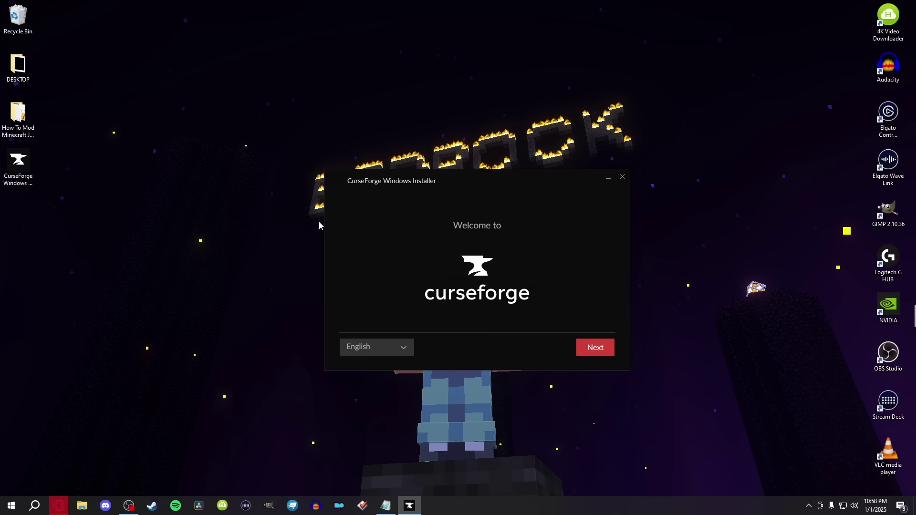
pyautogui.click(608, 346)
pyautogui.click(346, 346)
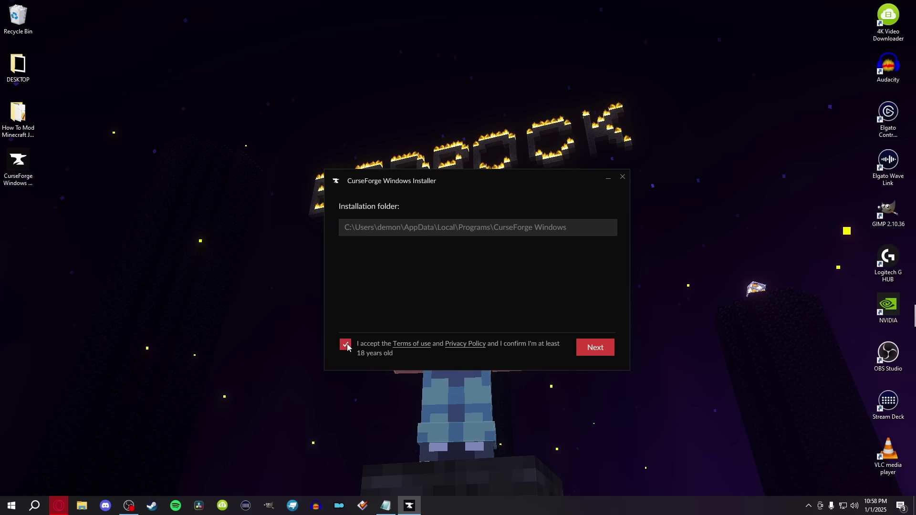
pyautogui.click(596, 348)
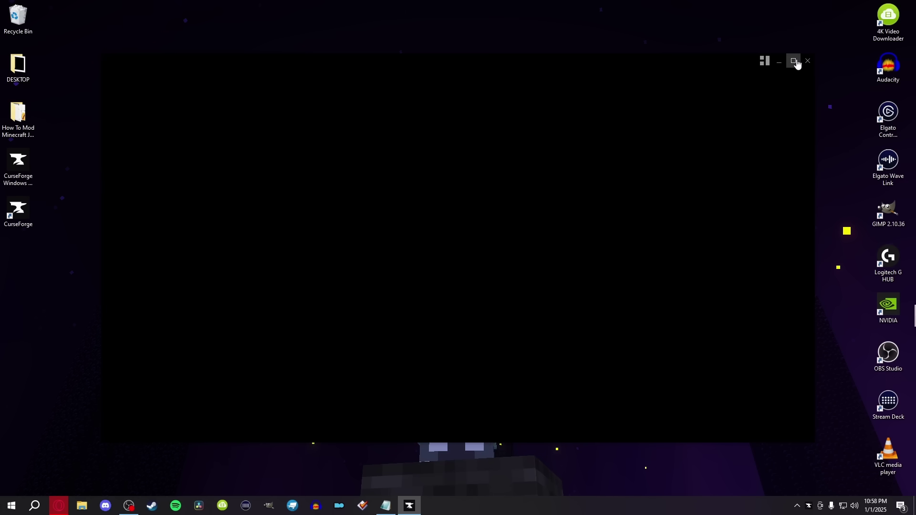
# Maximize the CurseForge app, skip the intro, and set up Minecraft with the Standard (Recommended) modding folder
pyautogui.click(794, 61)
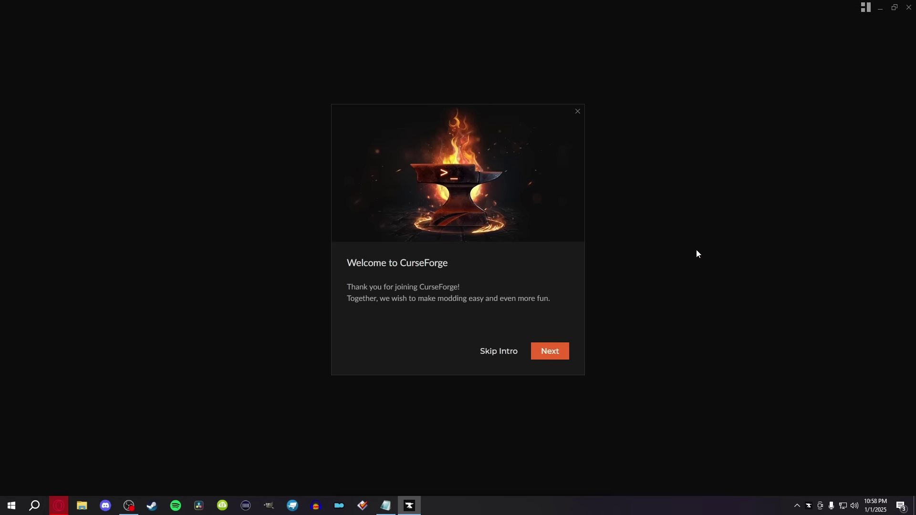
pyautogui.click(490, 356)
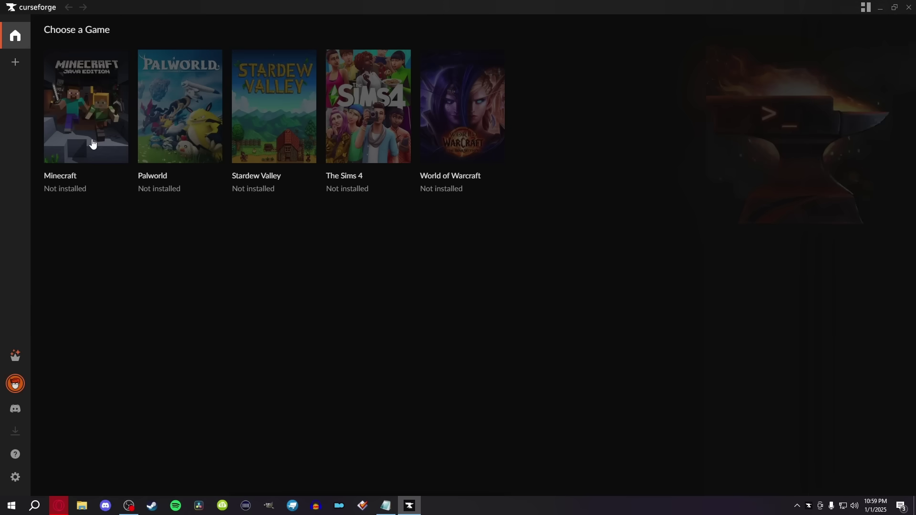
pyautogui.click(93, 143)
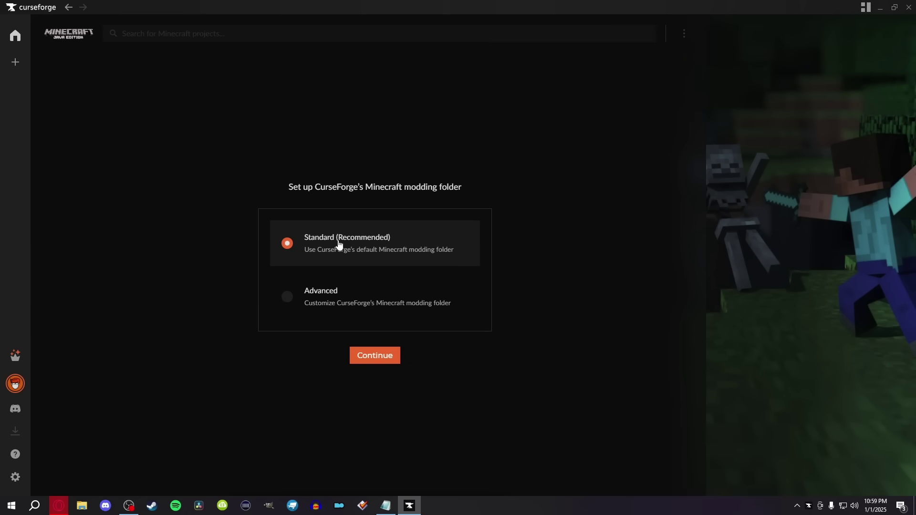
pyautogui.click(382, 361)
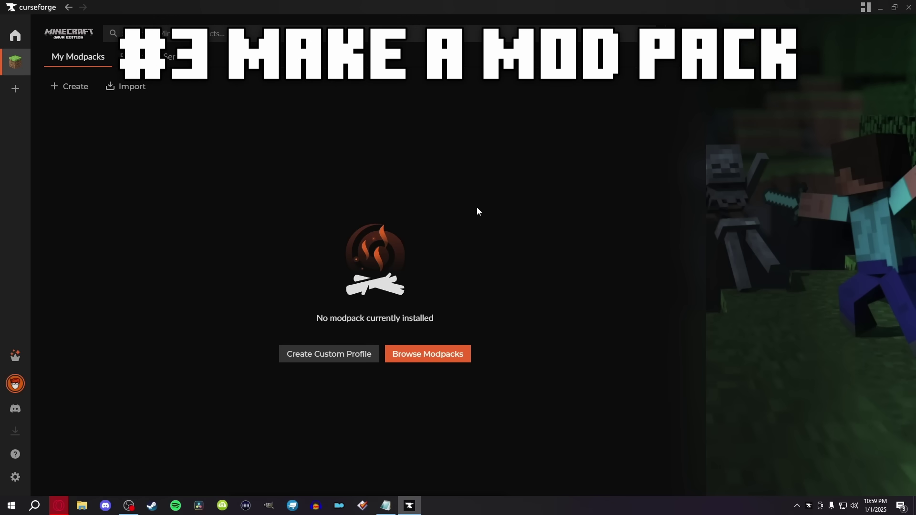
# Start a new custom Minecraft profile and name it Modpack
pyautogui.click(72, 87)
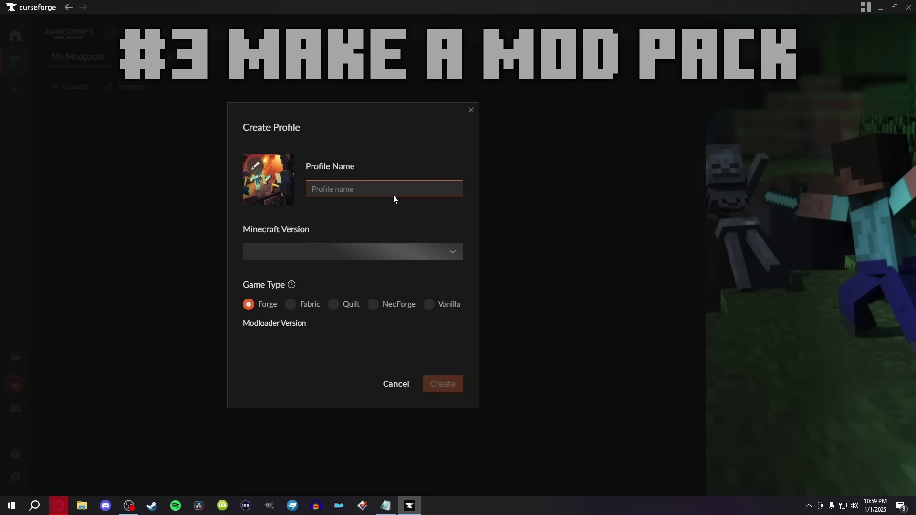
pyautogui.write('Modpack')
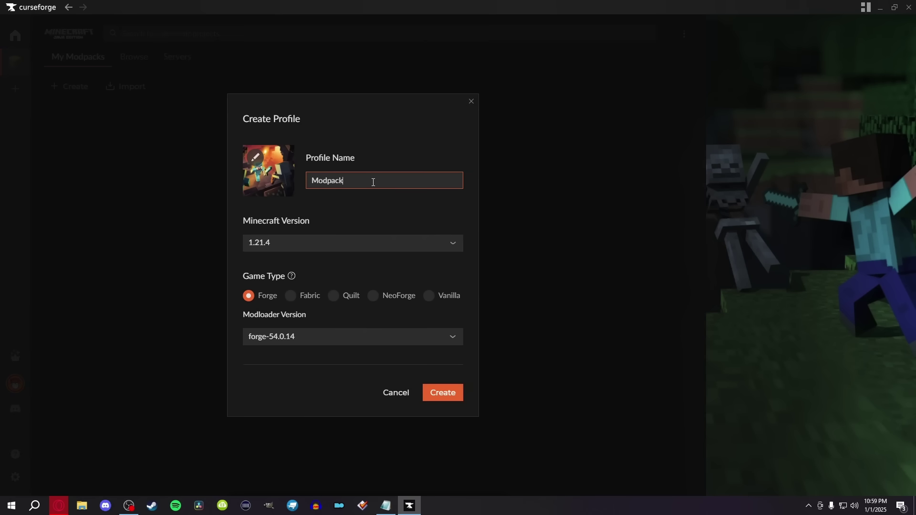
# Look through the available Minecraft versions and set the profile's version to 1.21.1
pyautogui.click(321, 244)
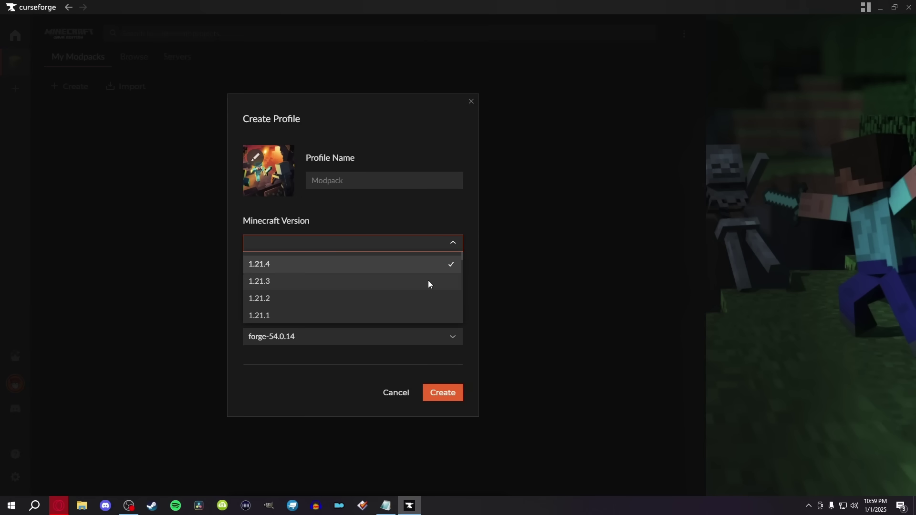
pyautogui.scroll(-3, 423, 282)
pyautogui.scroll(2, 396, 289)
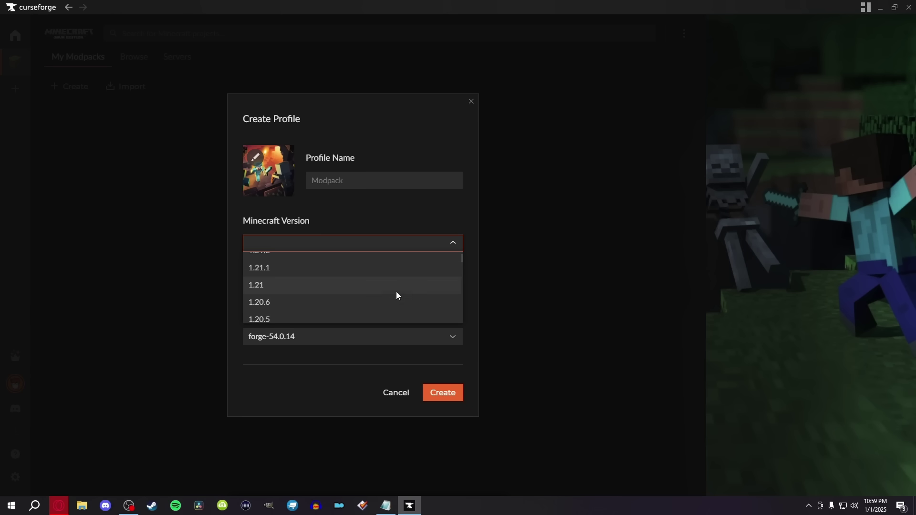
pyautogui.scroll(2, 396, 293)
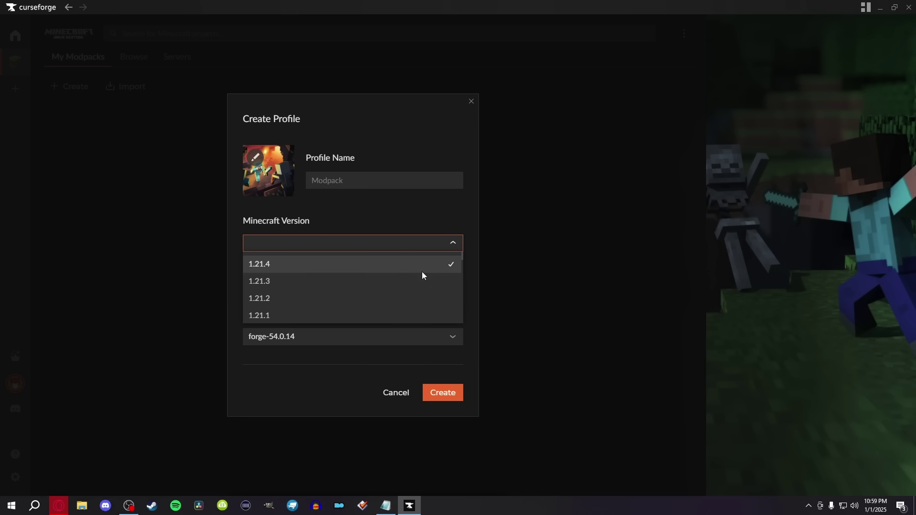
pyautogui.scroll(-2, 419, 273)
pyautogui.click(349, 270)
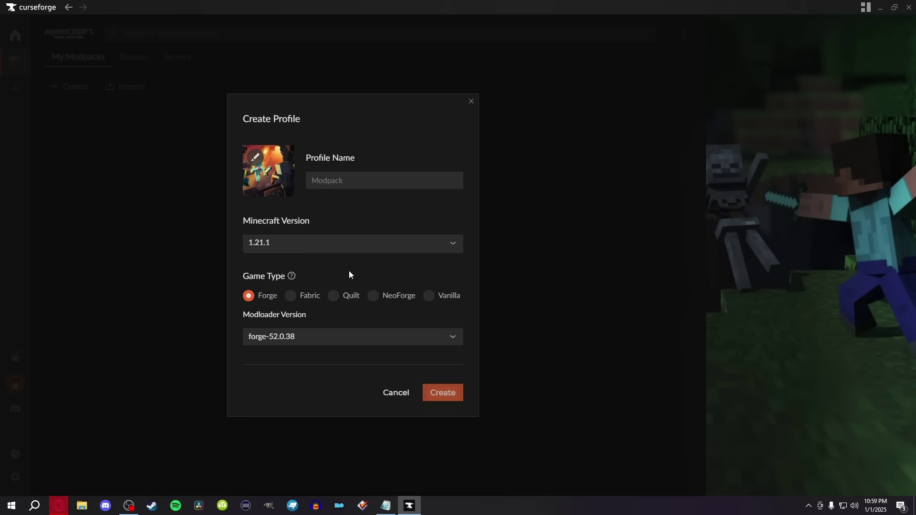
# Set the profile's Minecraft version to 1.21.4
pyautogui.click(313, 248)
pyautogui.scroll(1, 311, 282)
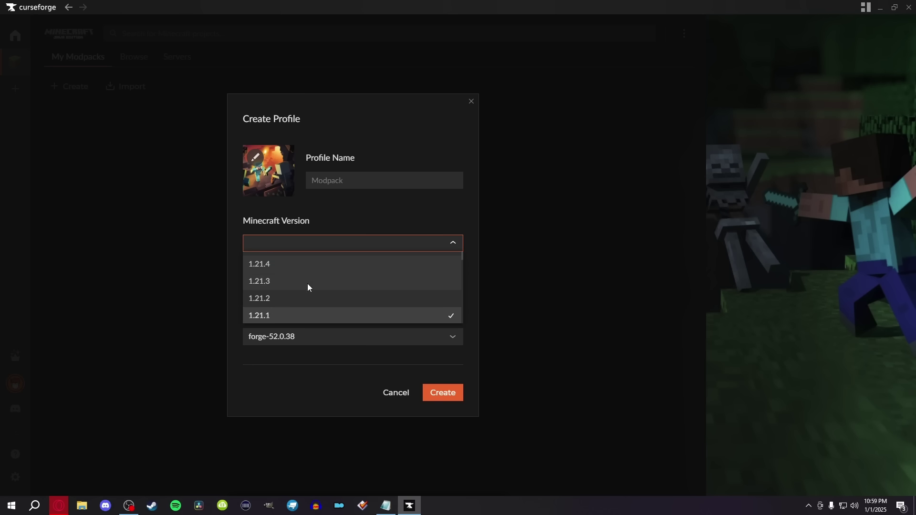
pyautogui.click(295, 265)
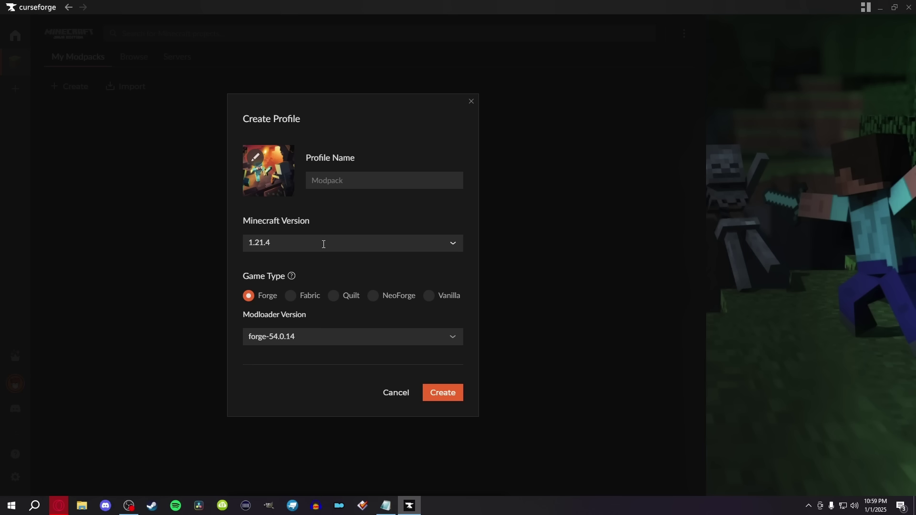
pyautogui.click(266, 249)
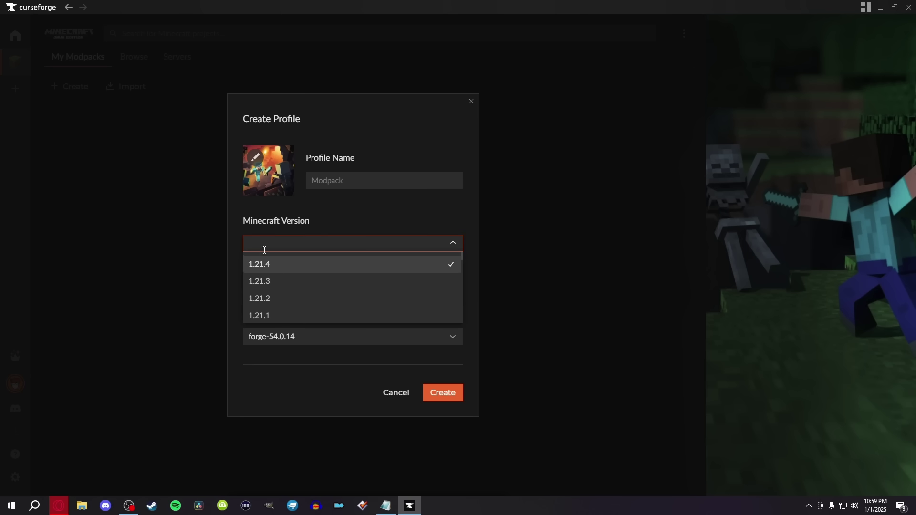
pyautogui.click(282, 265)
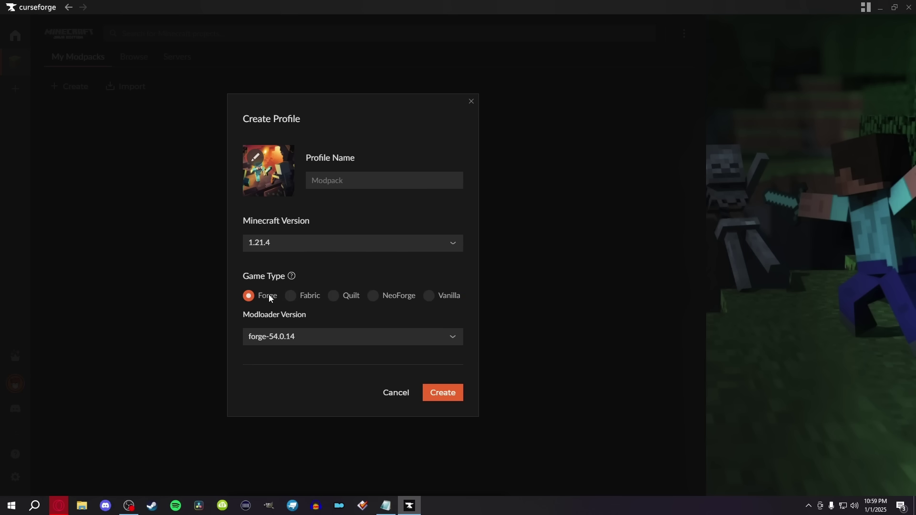
# Try out the Vanilla, NeoForge, Quilt, Fabric and Forge game types for the profile
pyautogui.click(430, 297)
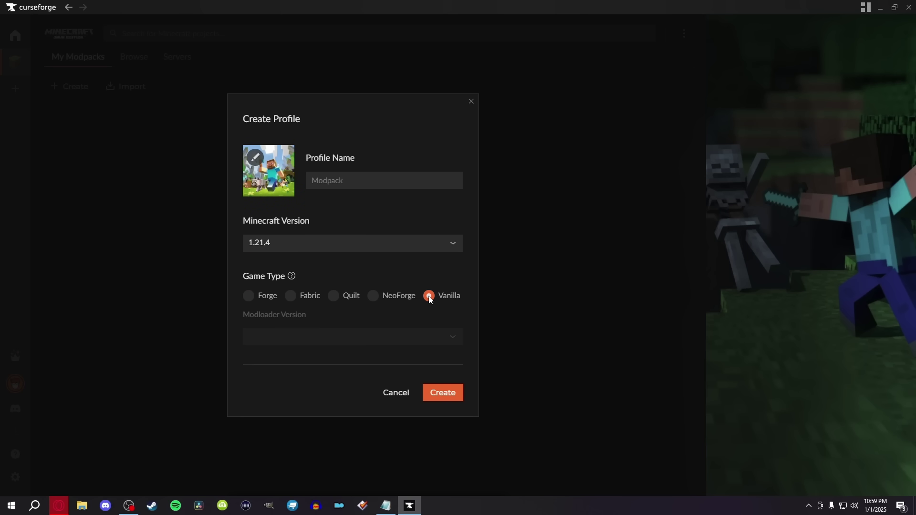
pyautogui.click(373, 297)
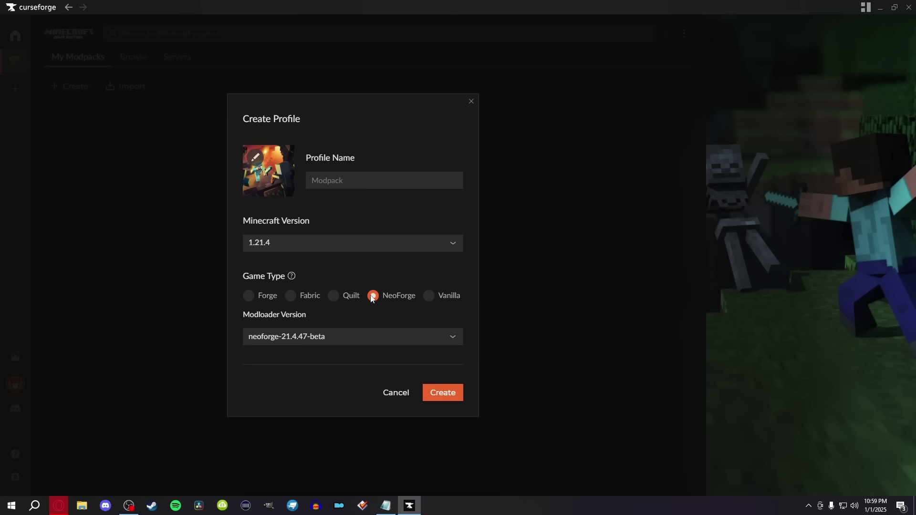
pyautogui.click(334, 296)
pyautogui.click(290, 296)
pyautogui.click(258, 299)
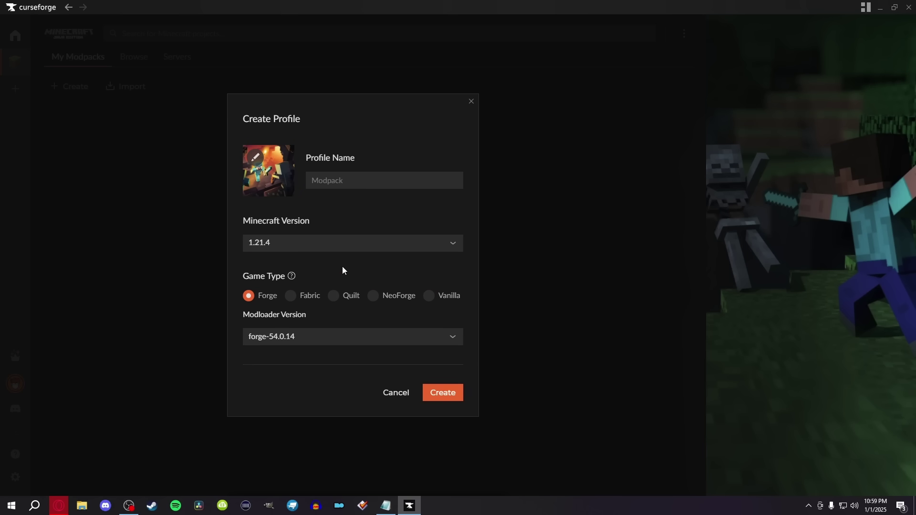
pyautogui.click(374, 296)
# Set the game type to Fabric with modloader version fabric-0.16.9 and create the profile
pyautogui.click(293, 299)
pyautogui.click(293, 336)
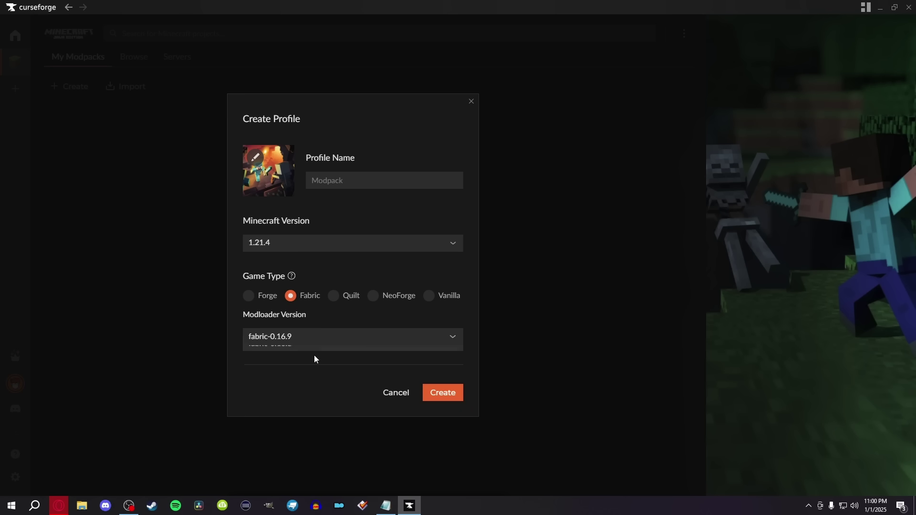
pyautogui.click(452, 394)
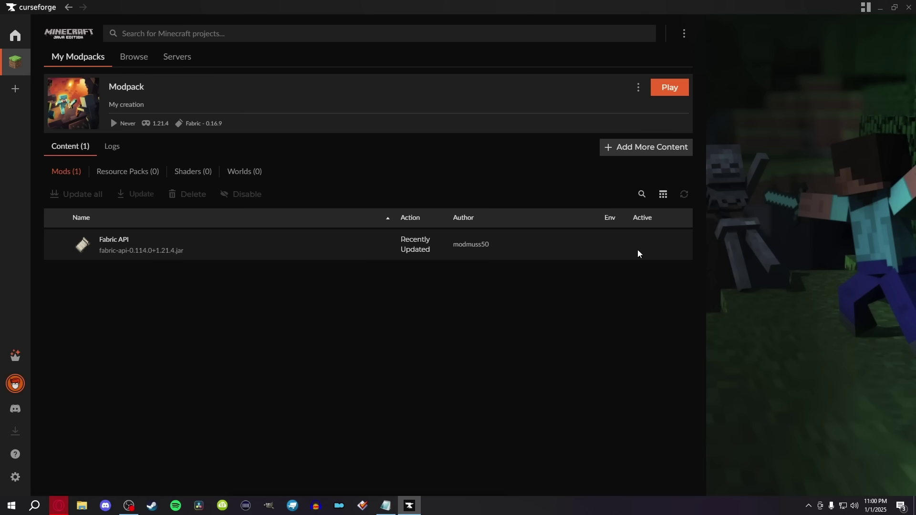
# Browse content to add to the modpack and install the Mouse Tweaks and Clumps mods
pyautogui.click(637, 148)
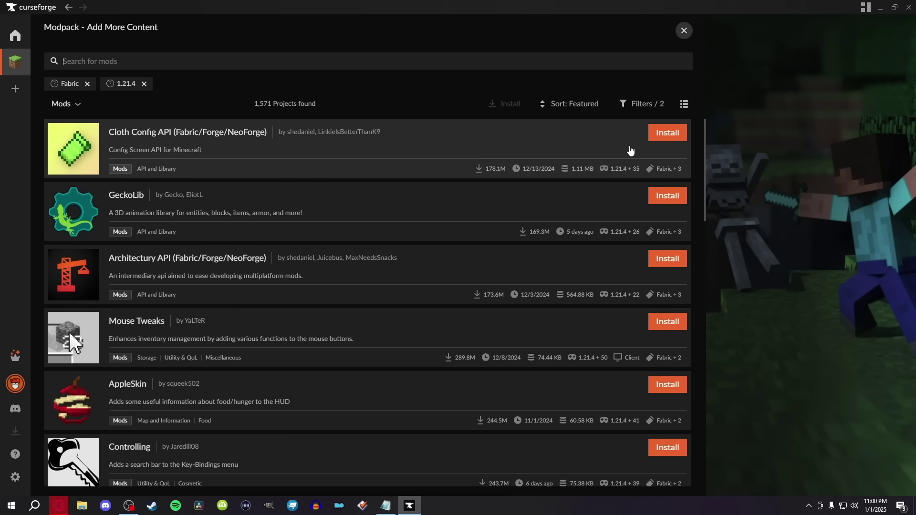
pyautogui.scroll(-3, 374, 309)
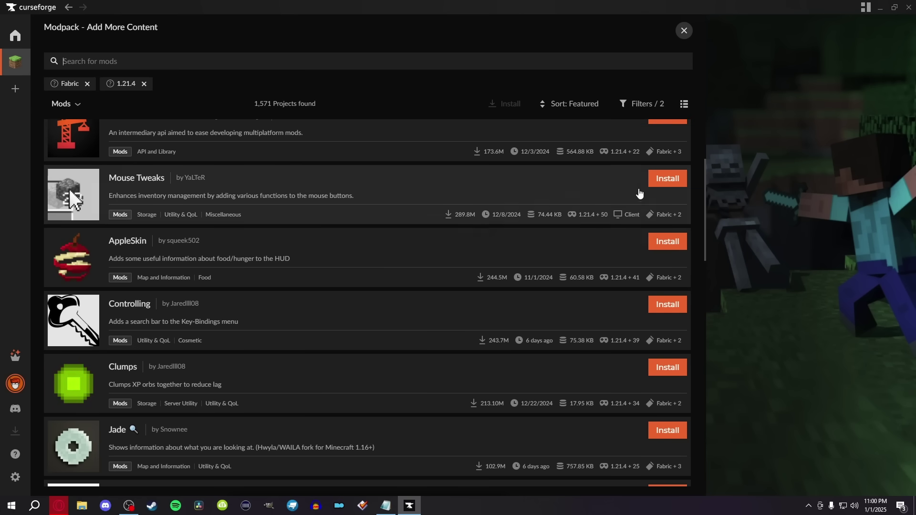
pyautogui.click(668, 179)
pyautogui.scroll(-5, 387, 368)
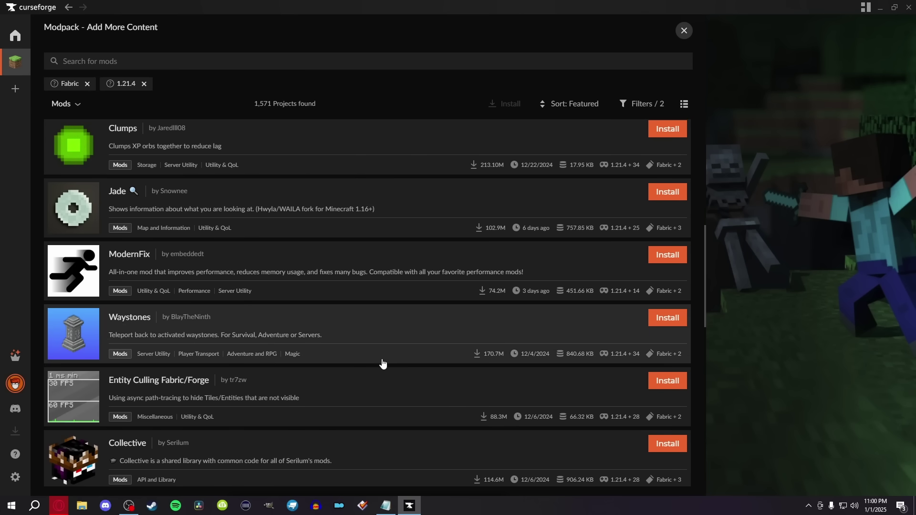
pyautogui.scroll(1, 382, 364)
pyautogui.click(668, 178)
# Install the Waystones and Entity Culling Fabric/Forge mods into the modpack
pyautogui.scroll(-1, 352, 313)
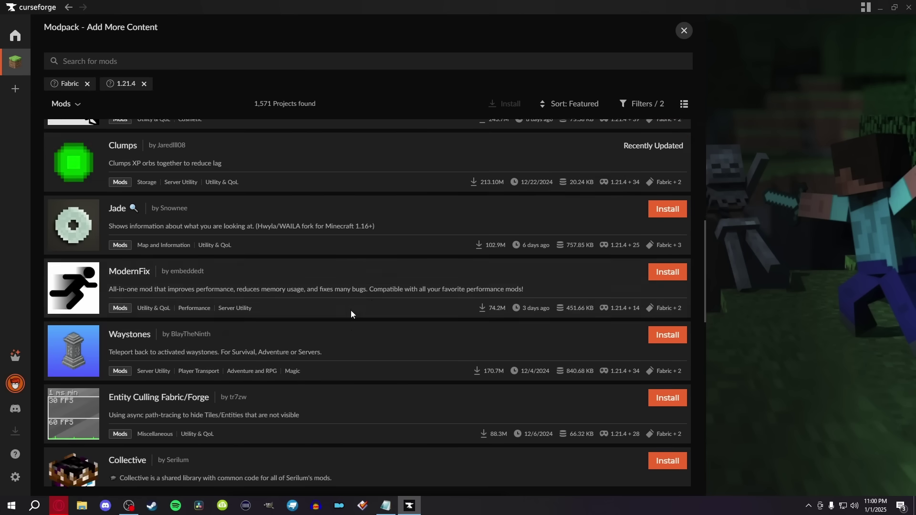
pyautogui.scroll(-1, 352, 314)
pyautogui.click(668, 270)
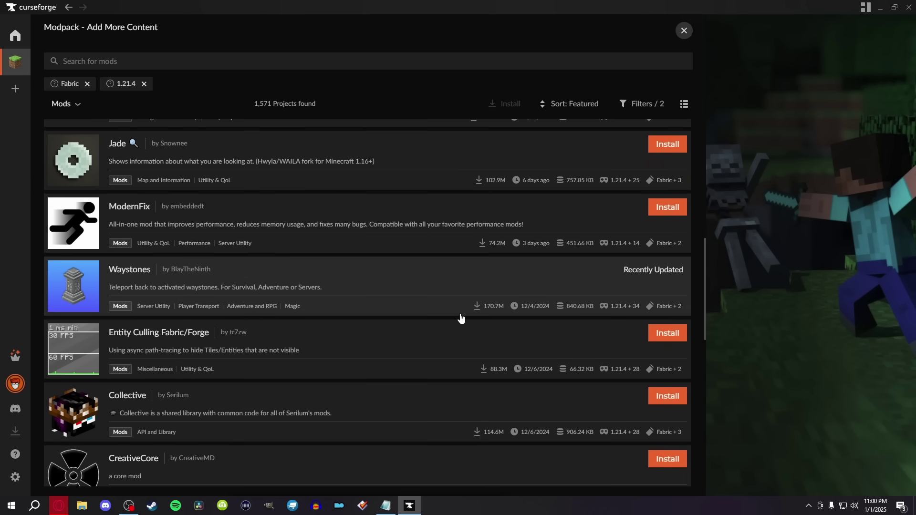
pyautogui.scroll(-2, 415, 314)
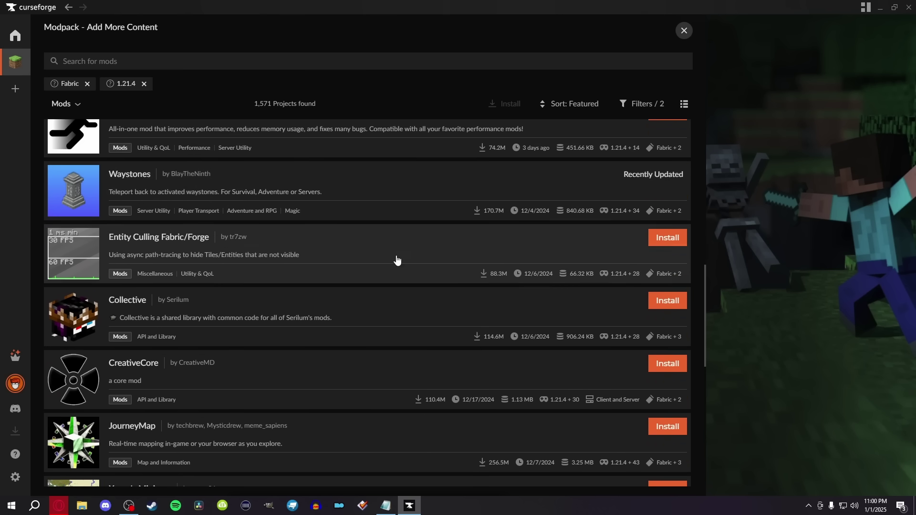
pyautogui.click(668, 238)
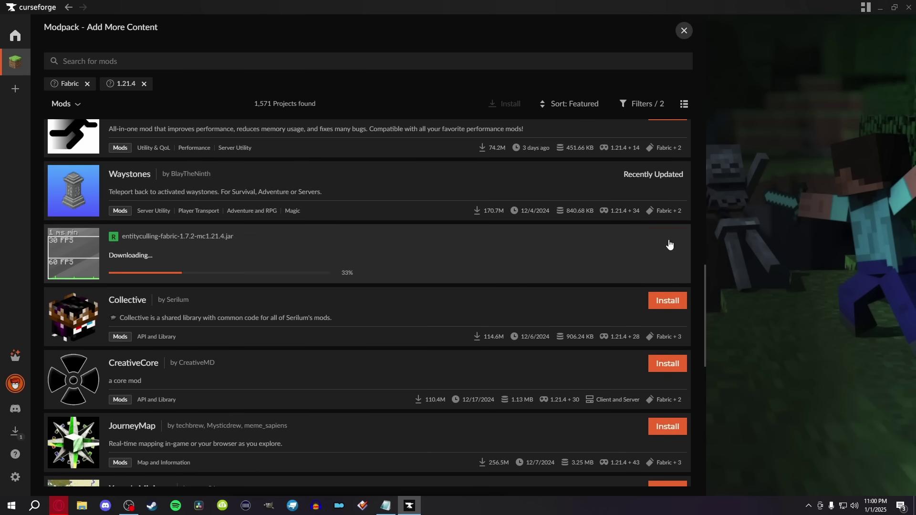
# Search the mods for "iris", install Iris Shaders and return to the modpack's content list
pyautogui.click(202, 63)
pyautogui.write('iris')
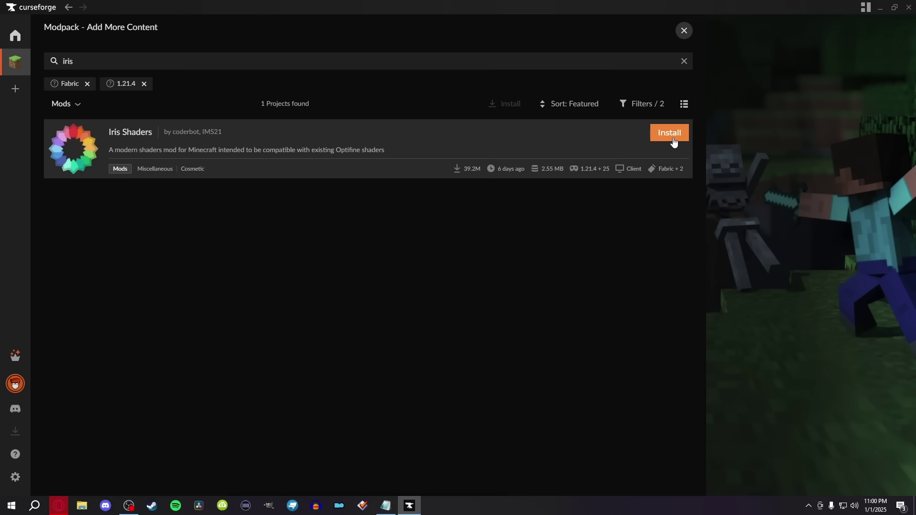
pyautogui.click(670, 133)
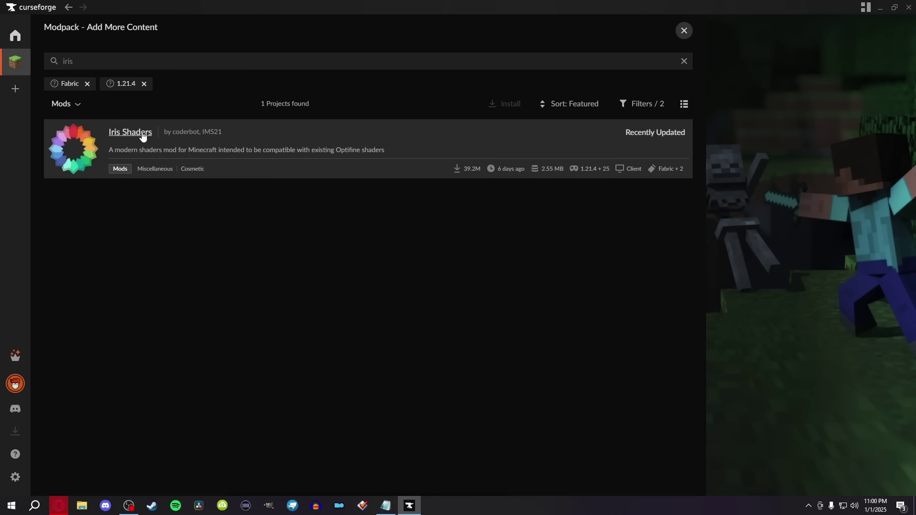
pyautogui.click(68, 7)
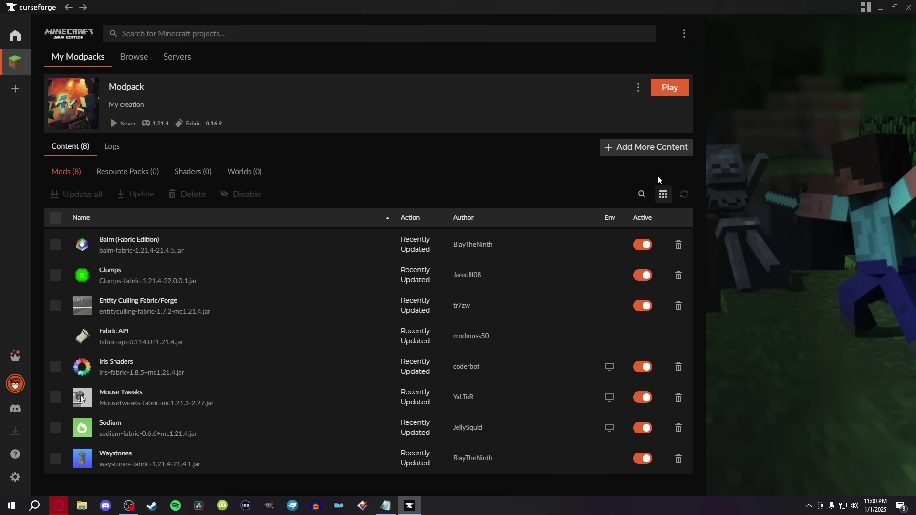
# Switch the added content type to Resource Packs, install Fresh Animations and return to the modpack's content list
pyautogui.click(638, 145)
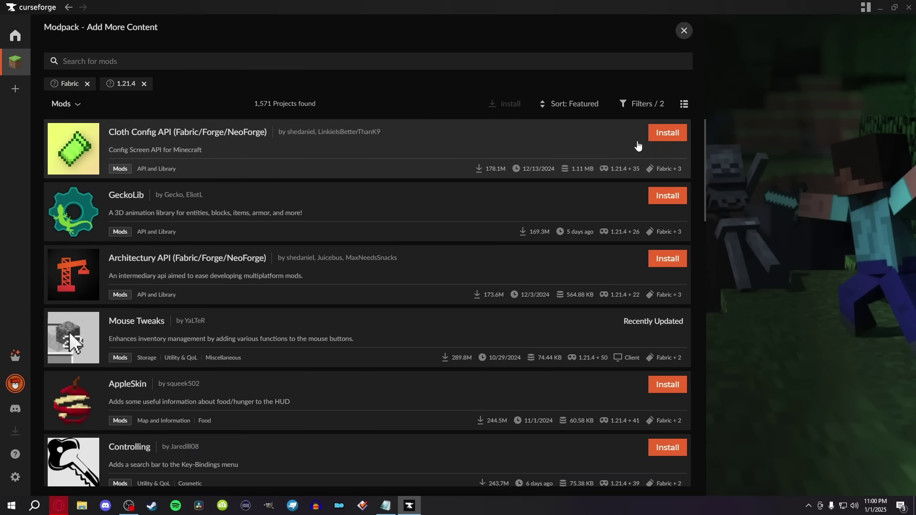
pyautogui.click(77, 106)
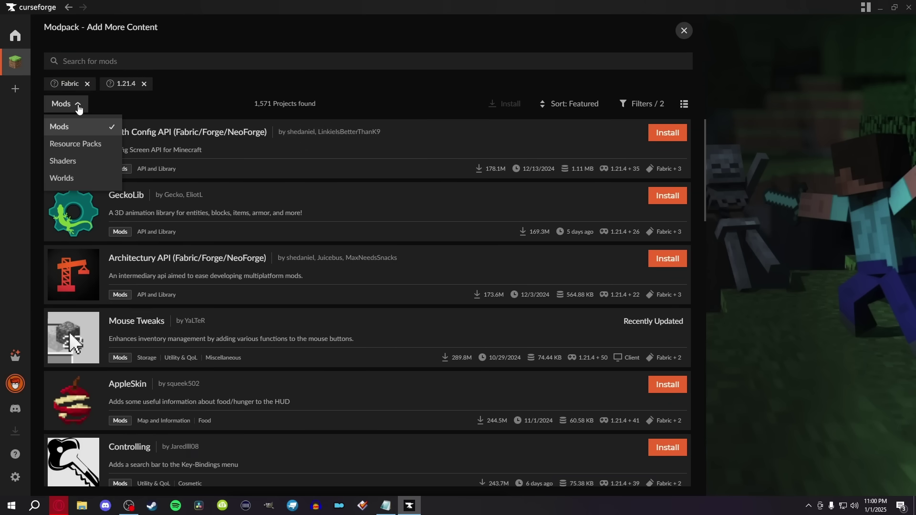
pyautogui.click(93, 144)
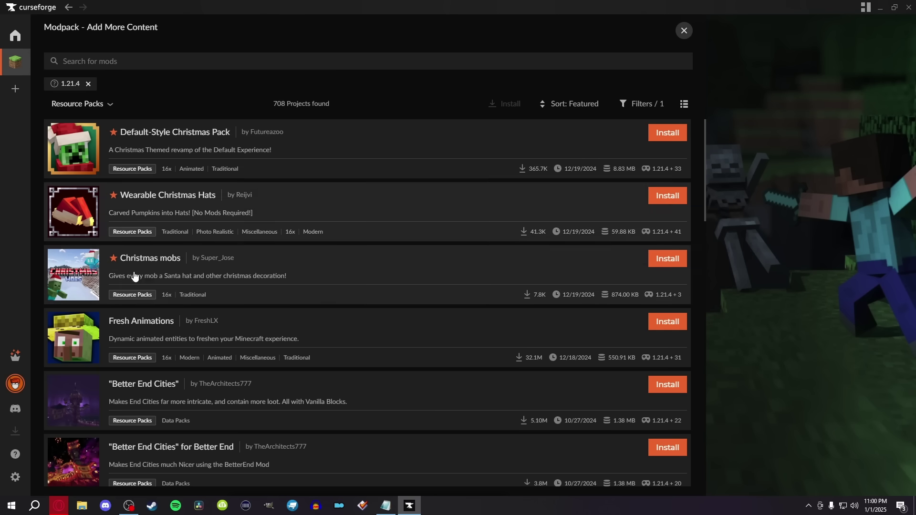
pyautogui.click(666, 322)
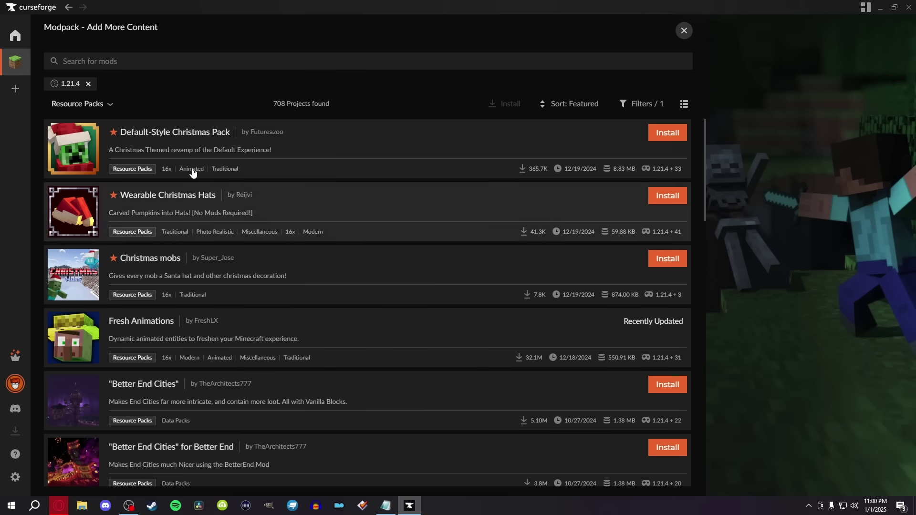
pyautogui.click(67, 7)
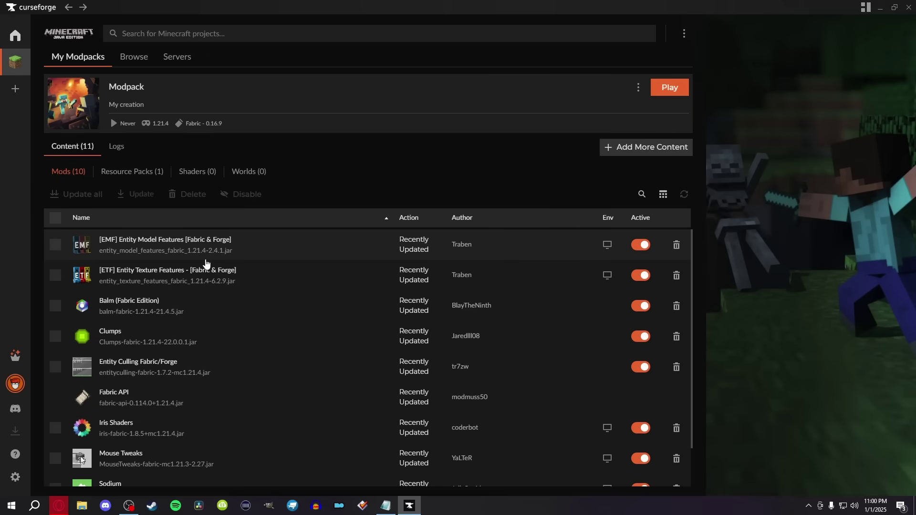
# Switch the added content type to Shaders and install Complementary Shaders - Reimagined
pyautogui.click(620, 151)
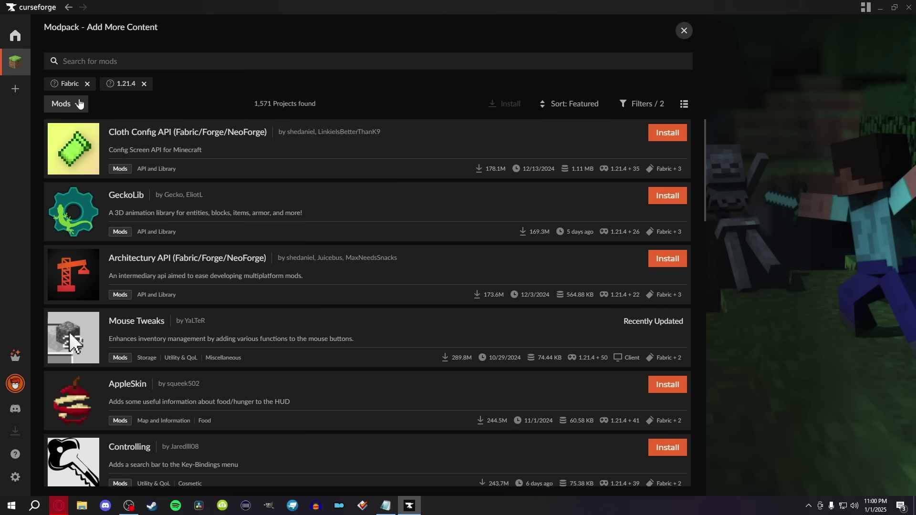
pyautogui.click(81, 108)
pyautogui.click(77, 164)
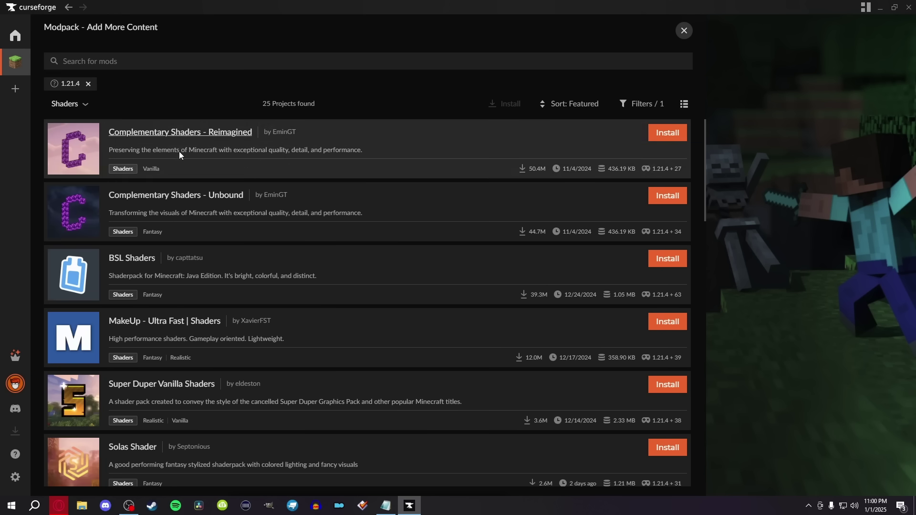
pyautogui.click(667, 134)
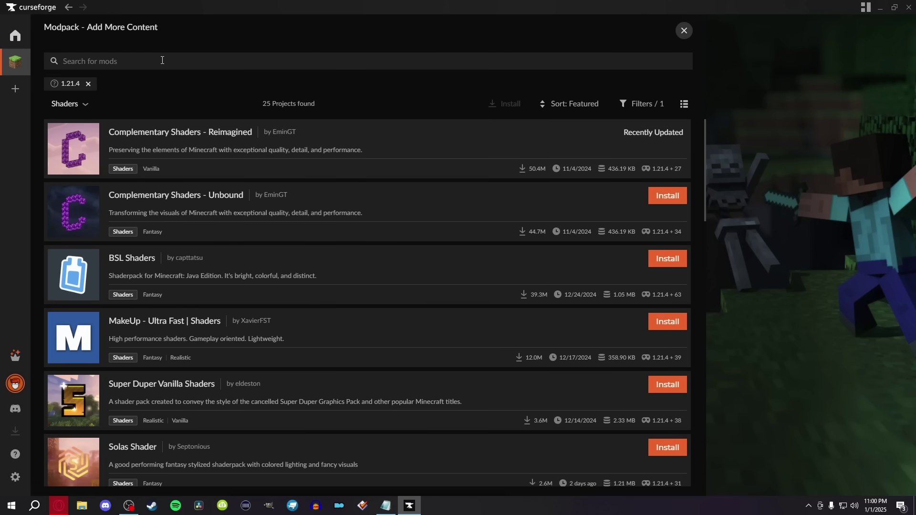
# Launch the modpack from its profile page and sign in to the Minecraft Launcher with the remembered Microsoft account
pyautogui.click(24, 56)
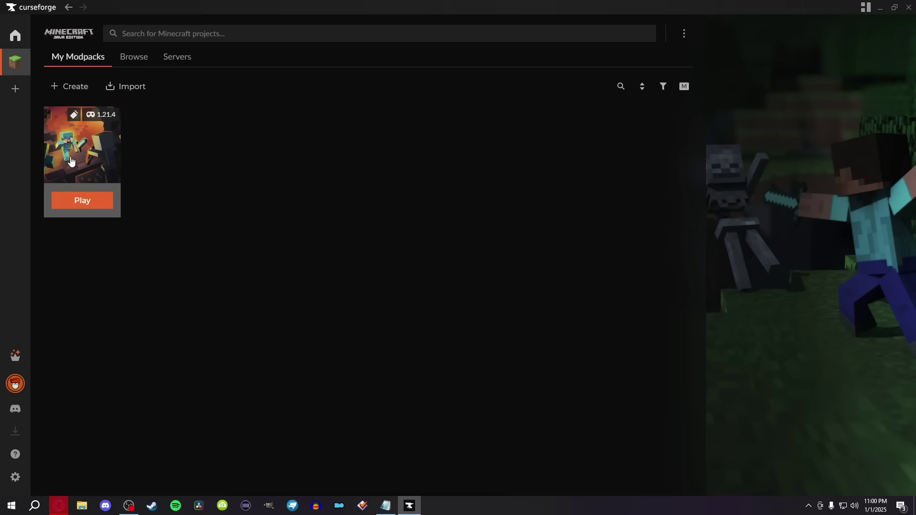
pyautogui.click(71, 160)
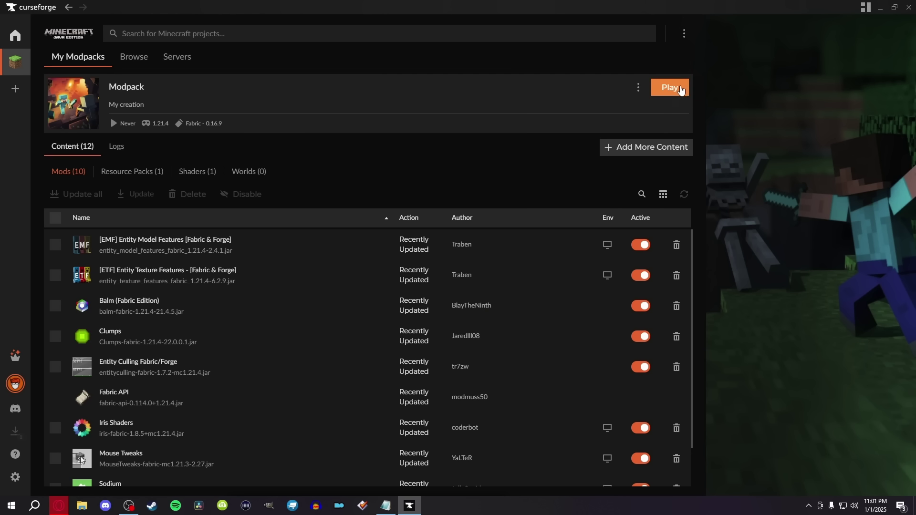
pyautogui.click(681, 90)
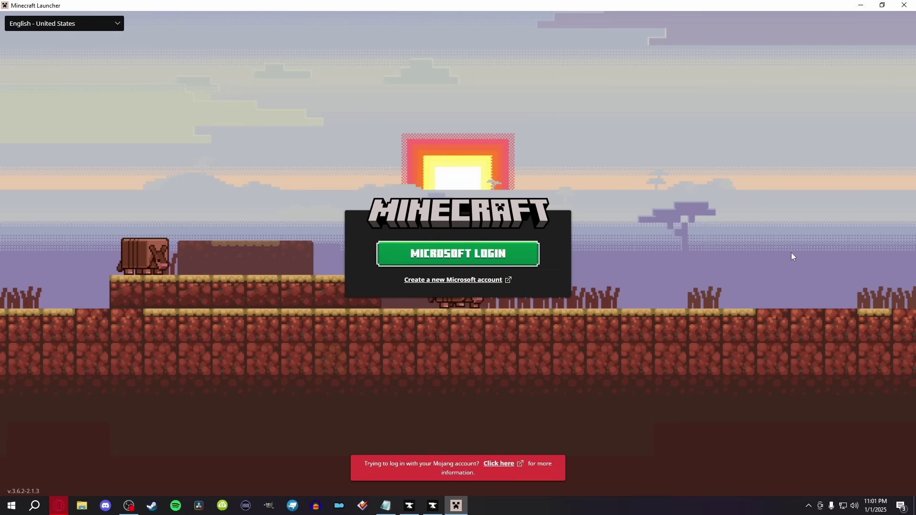
pyautogui.click(460, 257)
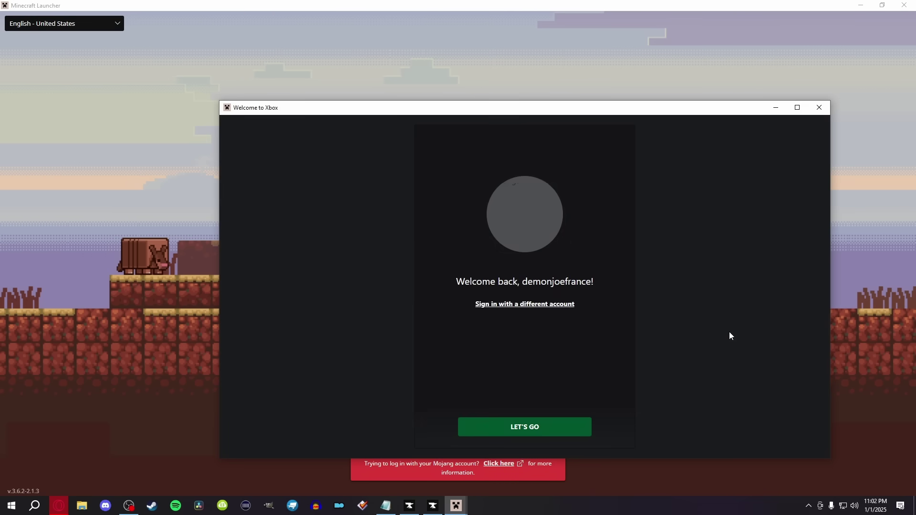
pyautogui.click(519, 428)
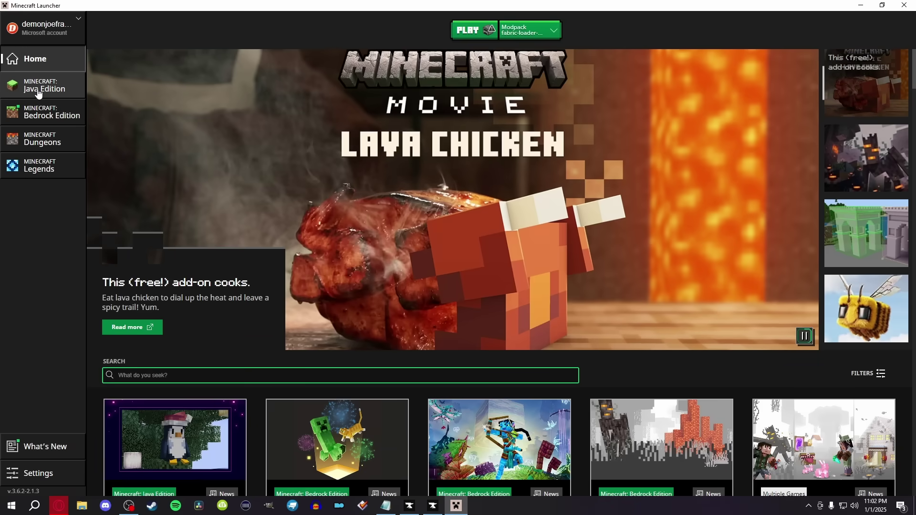
# Start the Modpack installation of Minecraft: Java Edition, accepting the modified-installation risks and turning off further warnings
pyautogui.click(39, 93)
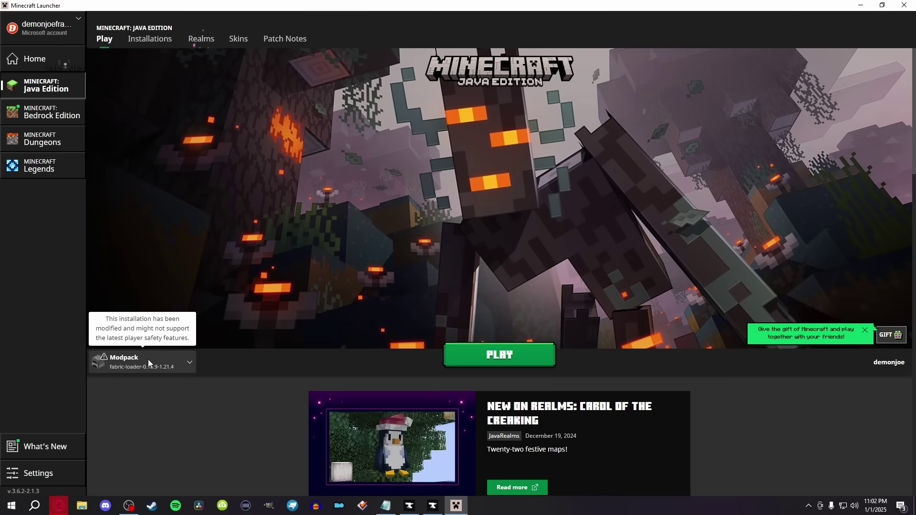
pyautogui.click(508, 361)
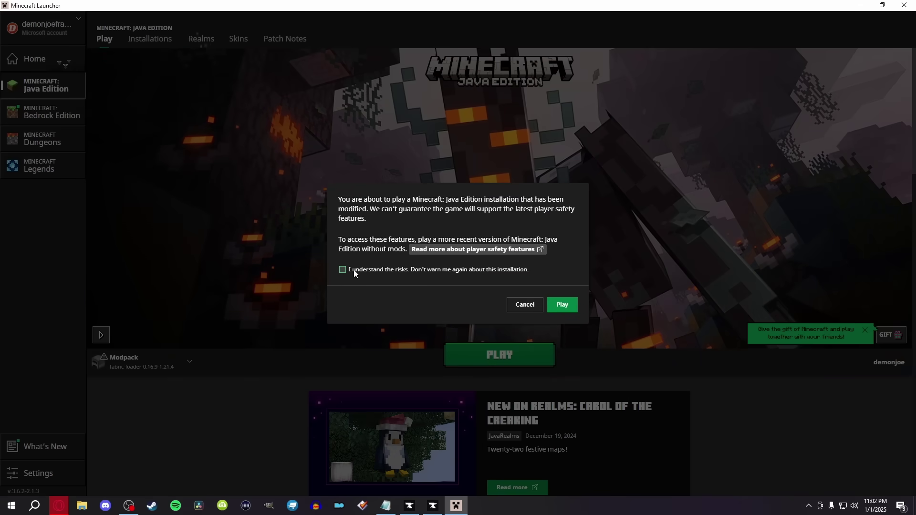
pyautogui.click(354, 270)
pyautogui.click(554, 308)
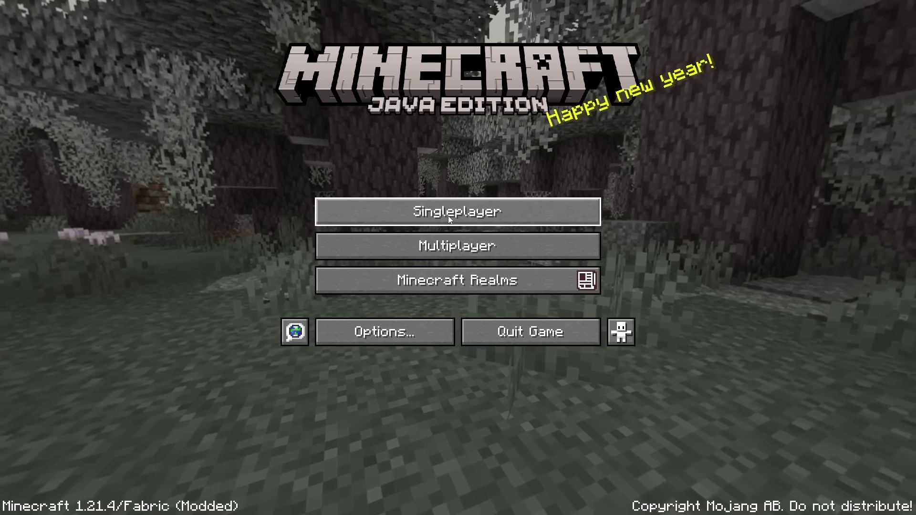
# Create a new singleplayer world with the game mode set to Creative
pyautogui.click(448, 216)
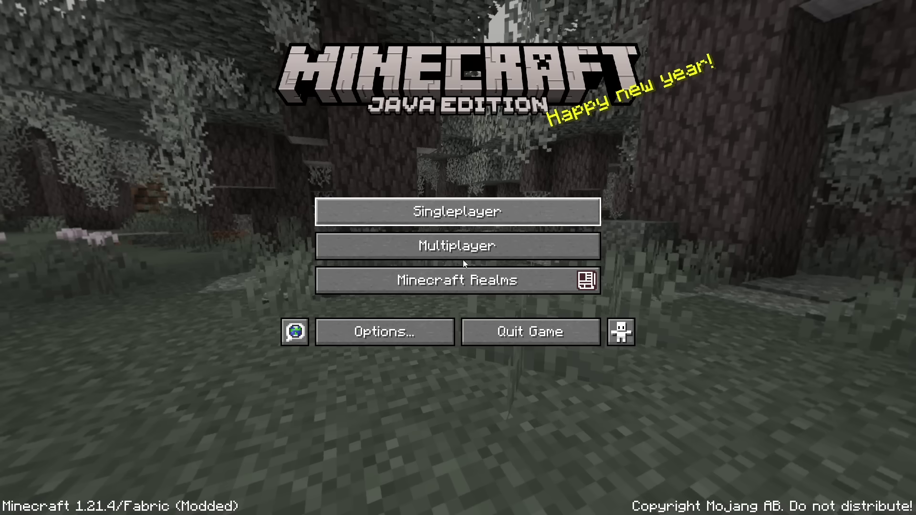
pyautogui.click(448, 216)
pyautogui.click(466, 151)
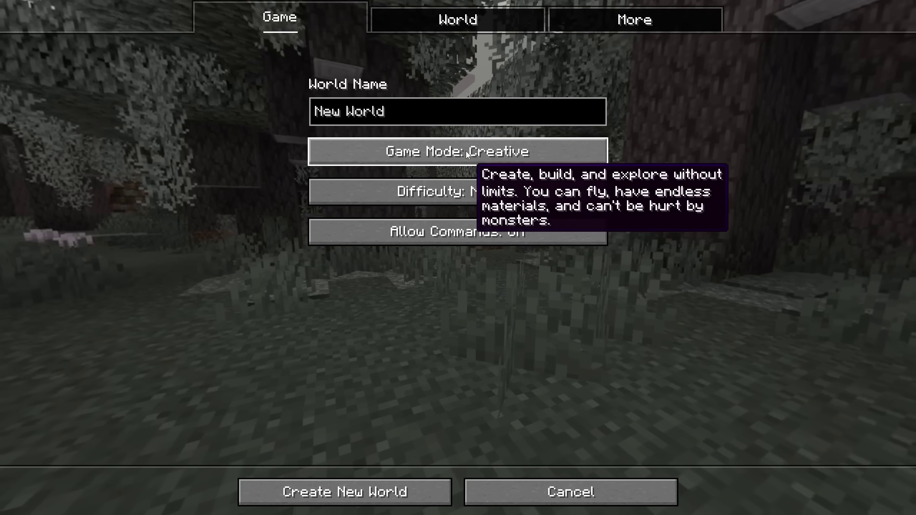
pyautogui.click(374, 482)
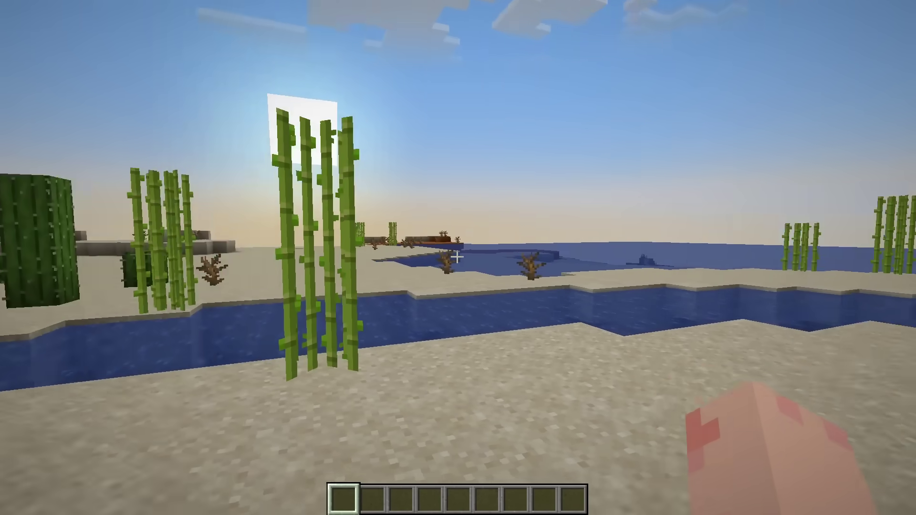
# Apply the ComplementaryReimagined_r5.3.zip shader pack and return to the game
pyautogui.press('o')
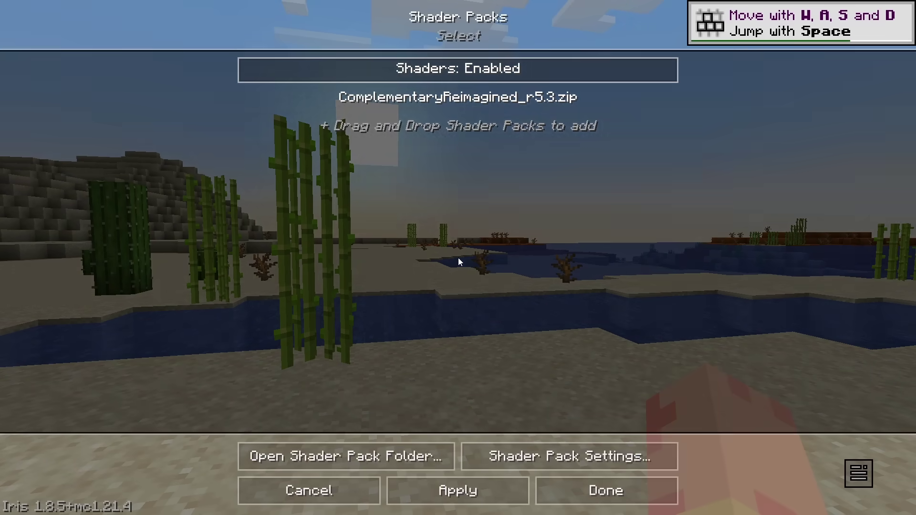
pyautogui.click(587, 100)
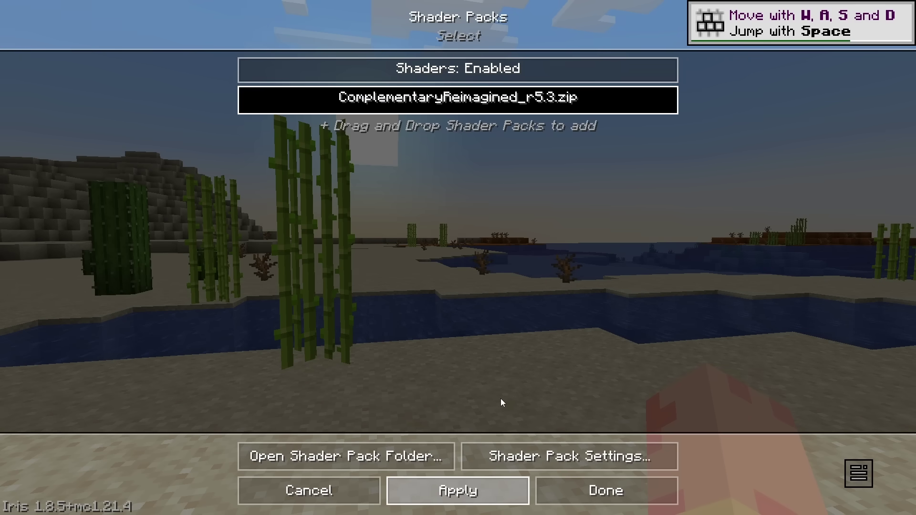
pyautogui.press('Escape')
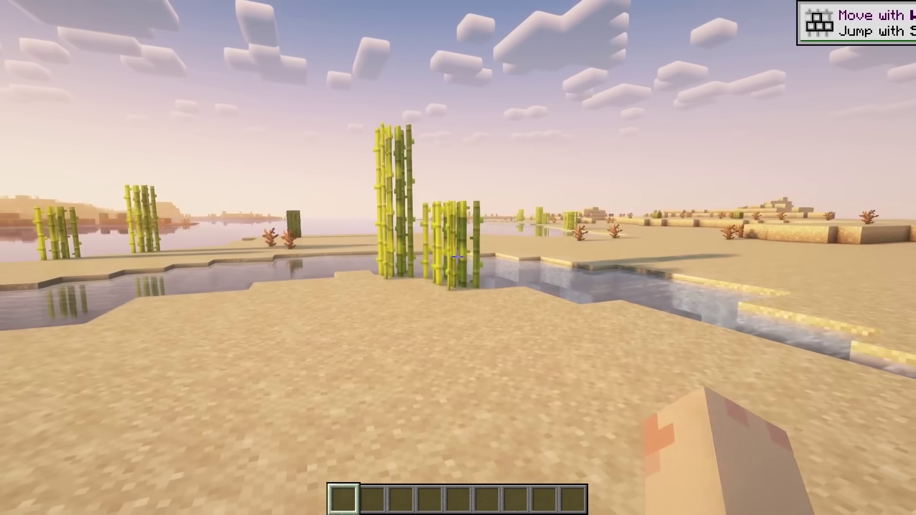
# Put a Waystone from the creative inventory's Waystones category into the first hotbar slot and place it on the sand
pyautogui.press('e')
pyautogui.click(584, 175)
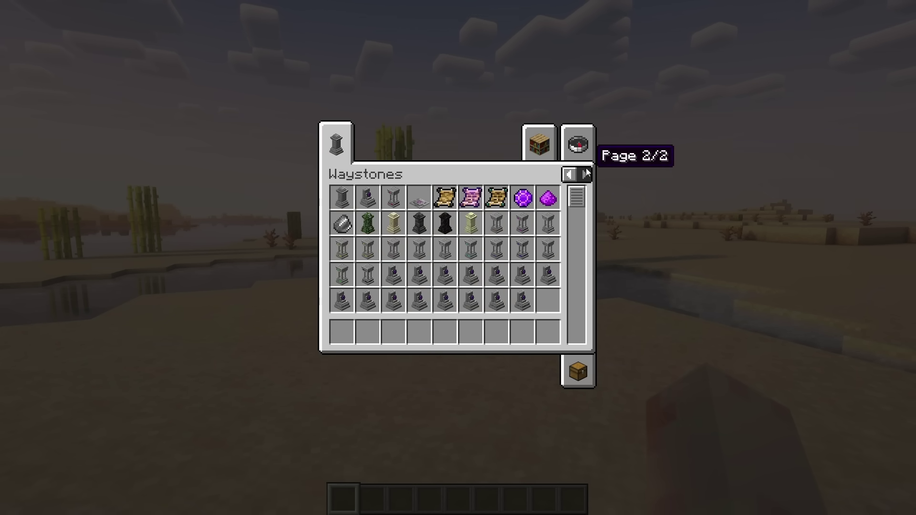
pyautogui.click(341, 198)
pyautogui.click(342, 331)
pyautogui.press('e')
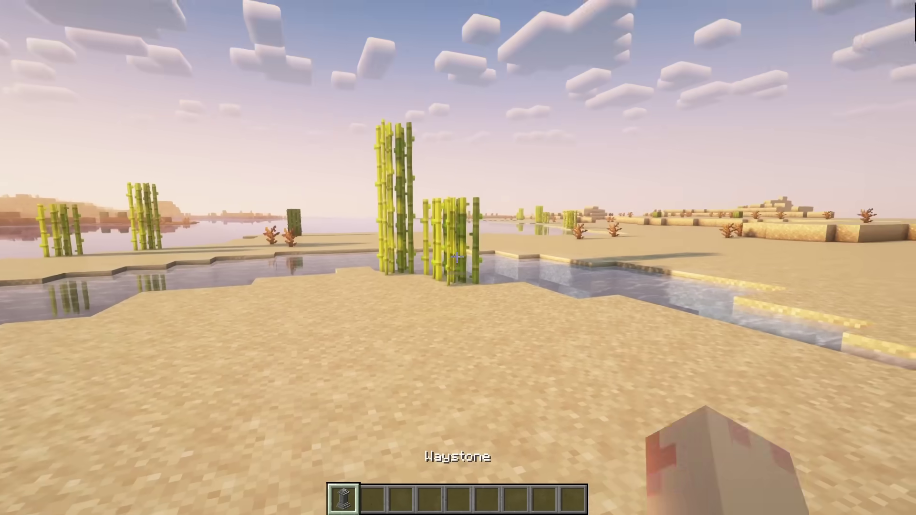
pyautogui.rightClick(458, 258)
pyautogui.click(452, 313)
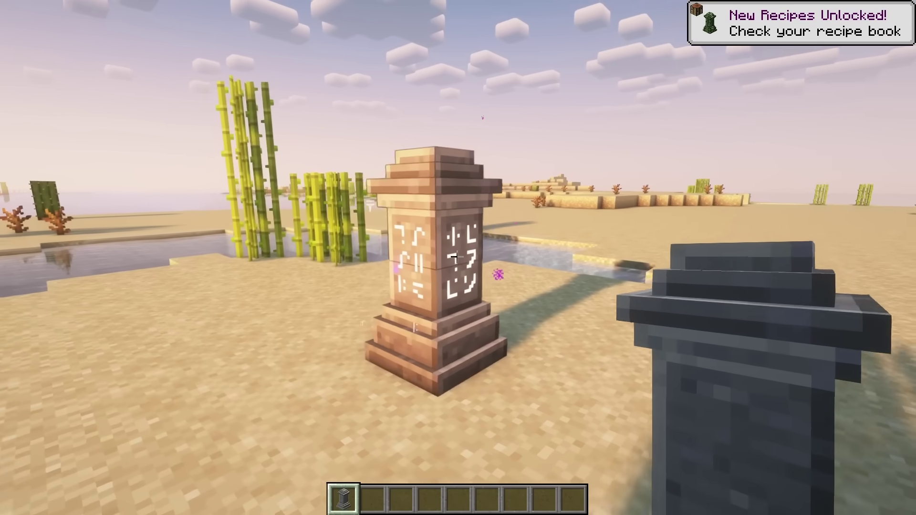
# Search the creative inventory for "vill" and put a Villager Spawn Egg into the first hotbar slot, replacing the Waystone
pyautogui.press('e')
pyautogui.click(535, 157)
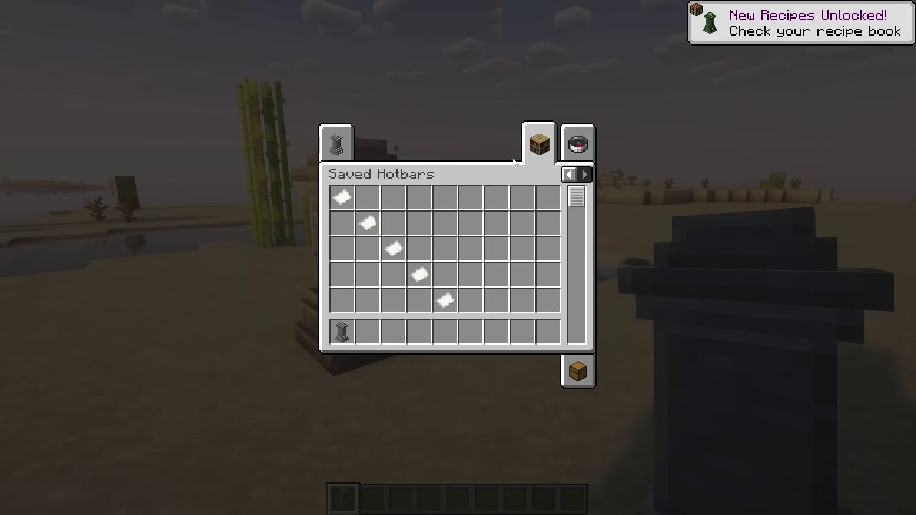
pyautogui.click(569, 175)
pyautogui.click(578, 143)
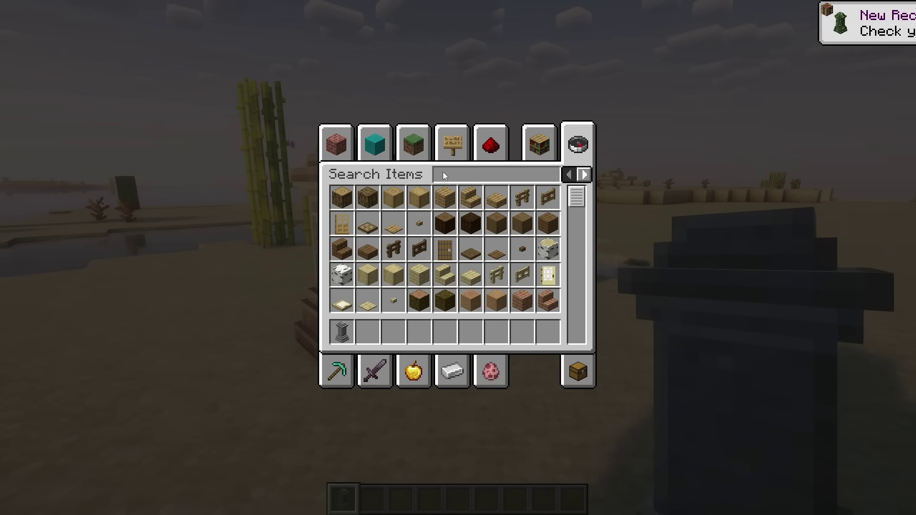
pyautogui.write('vill')
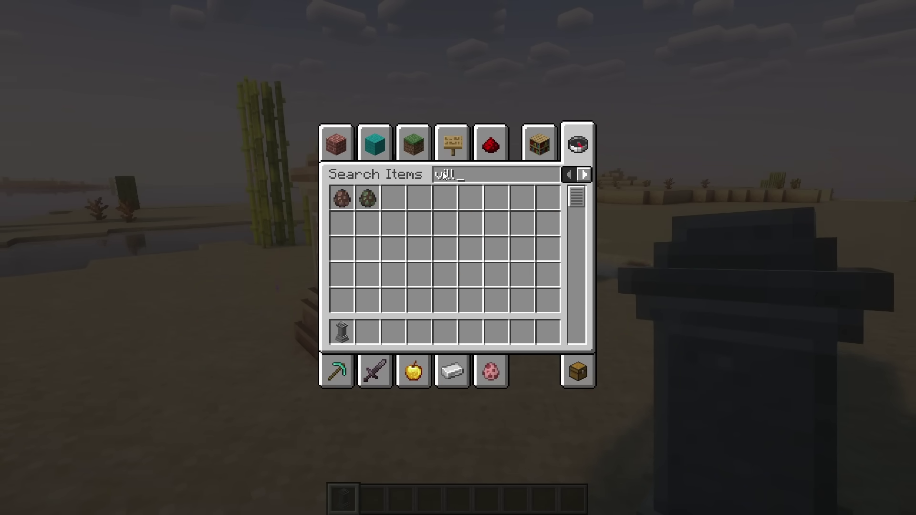
pyautogui.hotkey('ctrl', 'a')
pyautogui.click(341, 197)
pyautogui.click(341, 332)
# Search the creative inventory for "vind", put a Vindicator Spawn Egg into the second hotbar slot and close the inventory
pyautogui.write('vind')
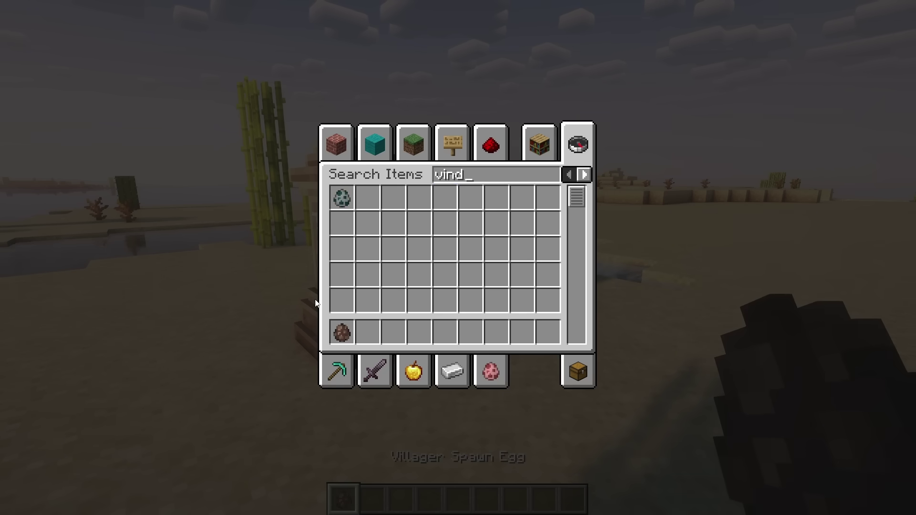
pyautogui.hotkey('ctrl', 'a')
pyautogui.click(341, 198)
pyautogui.click(368, 332)
pyautogui.press('Escape')
# Enable the available resource pack in the game options, apply the change and return to the game
pyautogui.press('Escape')
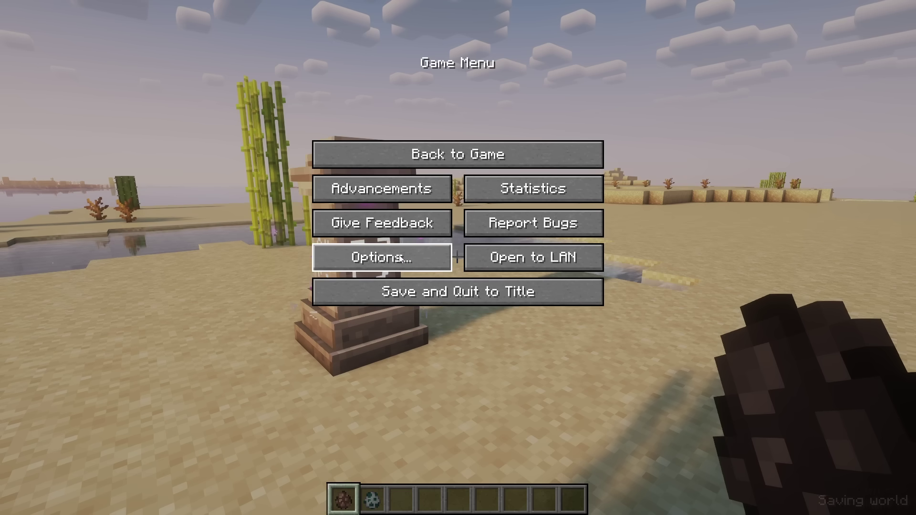
pyautogui.click(352, 253)
pyautogui.click(351, 247)
pyautogui.click(177, 93)
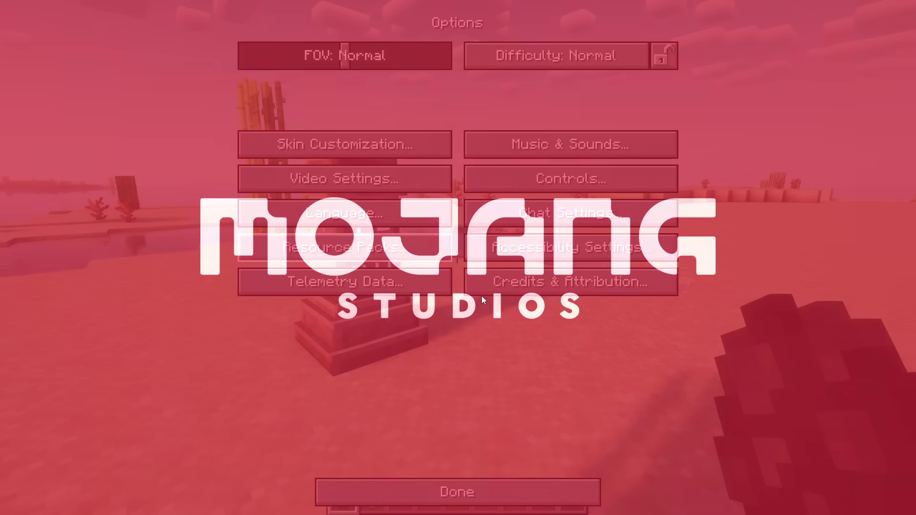
pyautogui.press('Escape')
pyautogui.press('Escape')
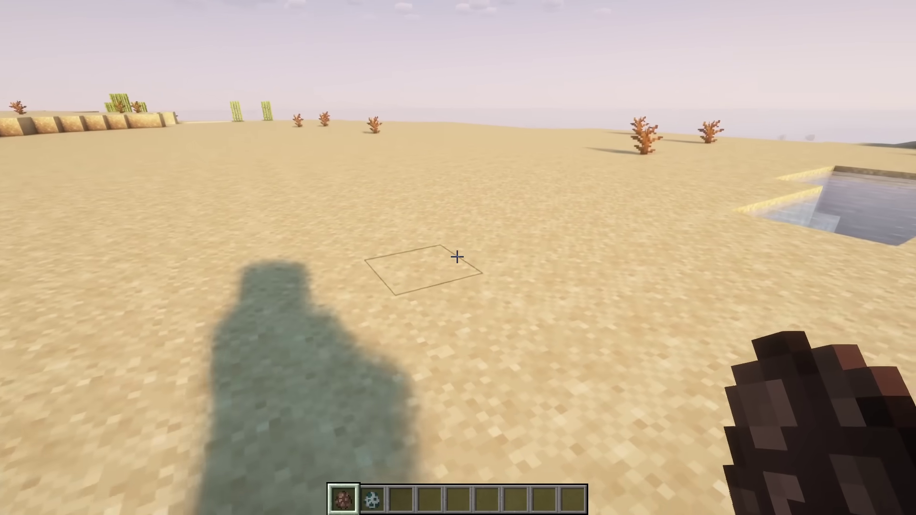
# Spawn a villager and a vindicator on the sand with the spawn eggs and step back from them
pyautogui.rightClick(457, 256)
pyautogui.scroll(-1, 458, 256)
pyautogui.rightClick(457, 257)
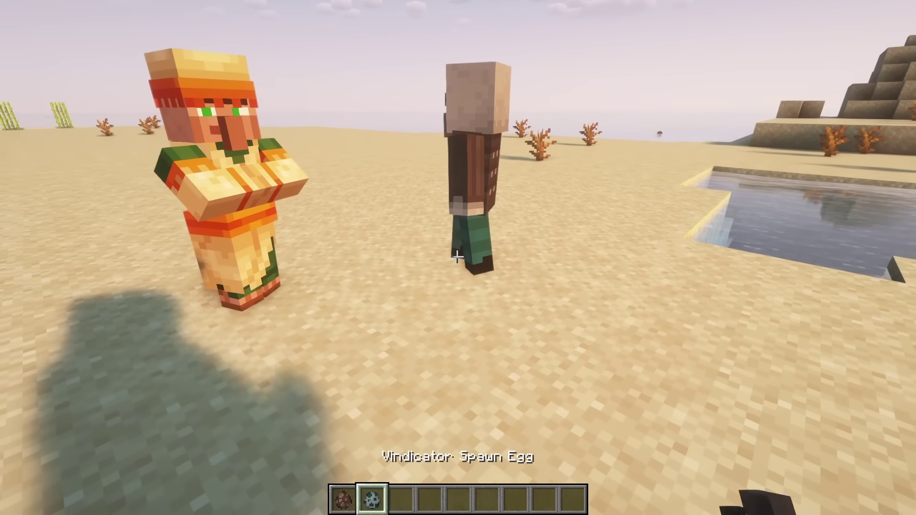
pyautogui.press('s')
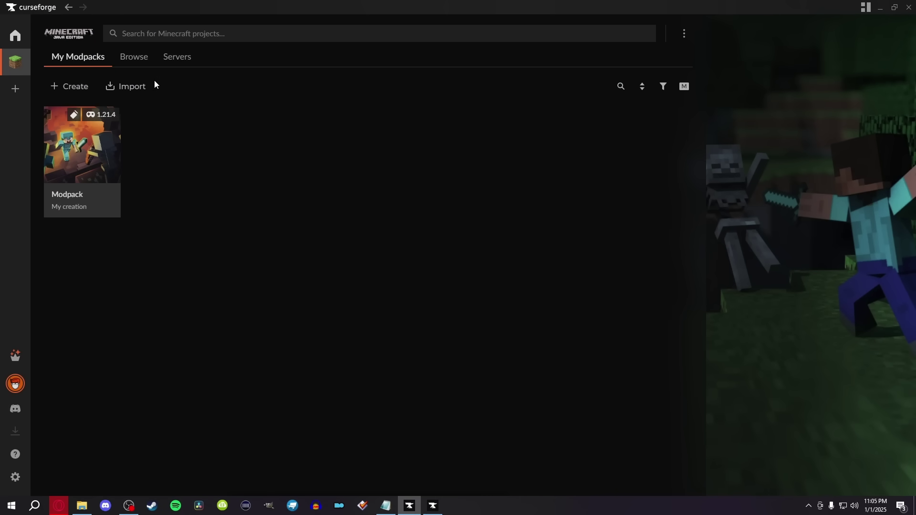
# Switch to CurseForge, search the modpacks for demonjoeTV and install Vanilla Perfected (Curseforge Edition!)
pyautogui.click(134, 57)
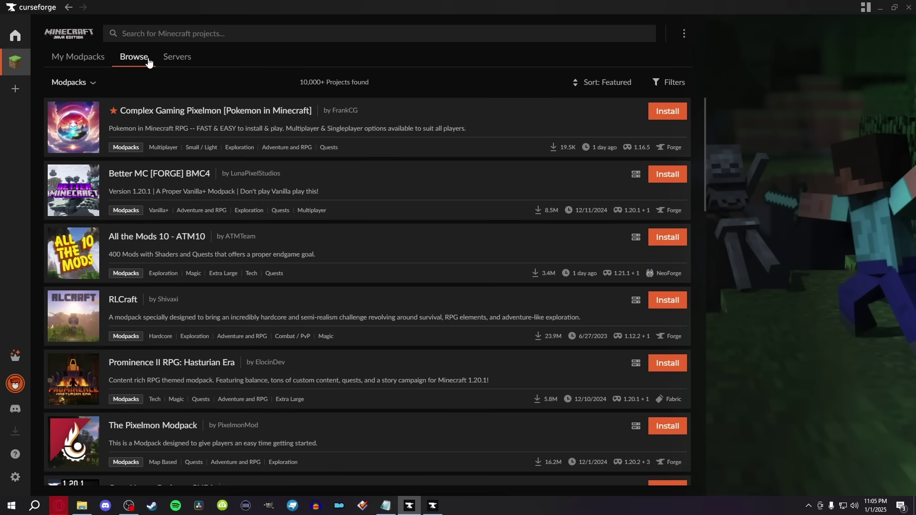
pyautogui.write('demon')
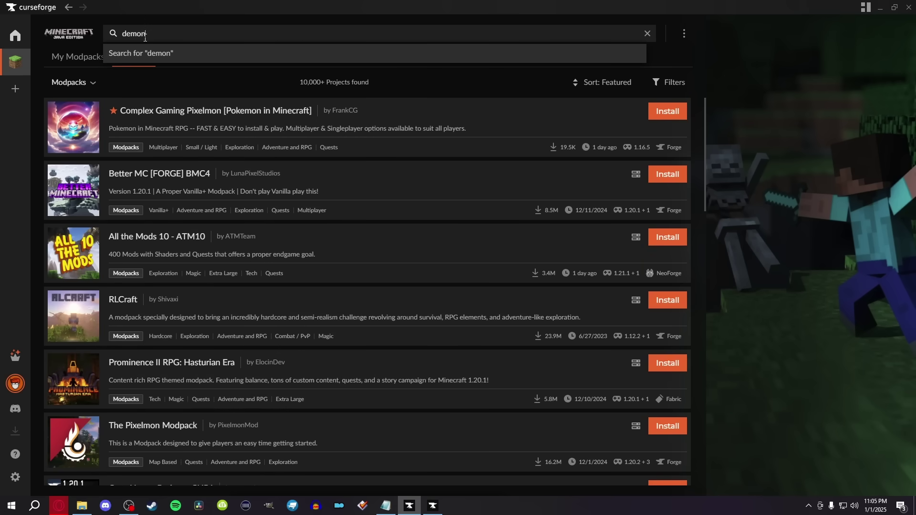
pyautogui.write('joeTV')
pyautogui.press('Return')
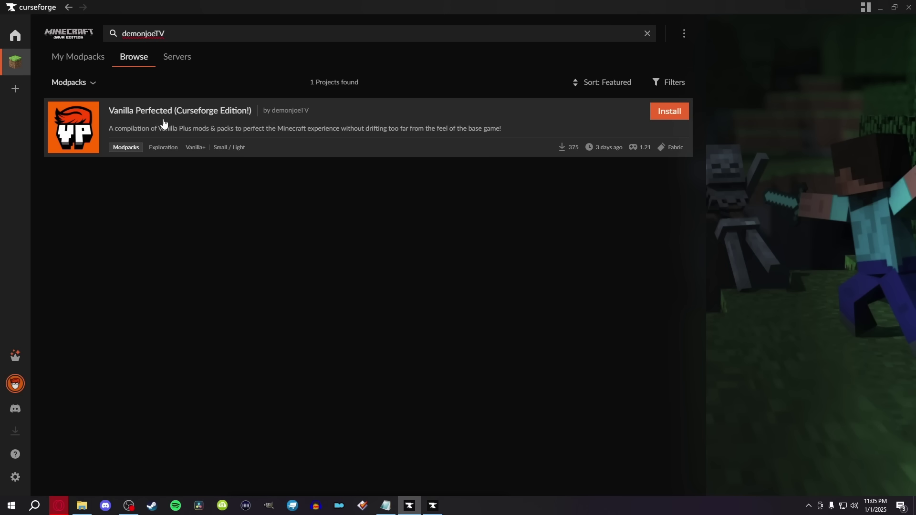
pyautogui.click(670, 112)
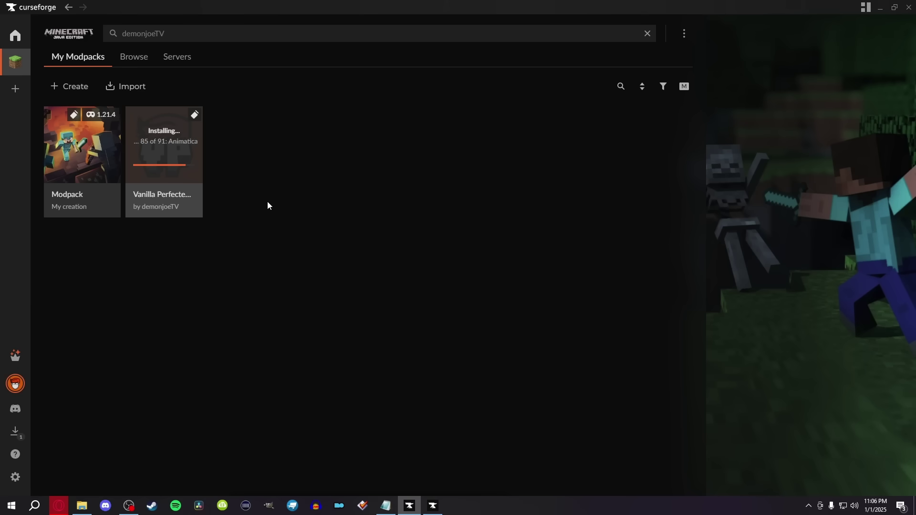
# Open the Vanilla Perfected modpack and examine its included mods, resource packs and shaders
pyautogui.click(178, 145)
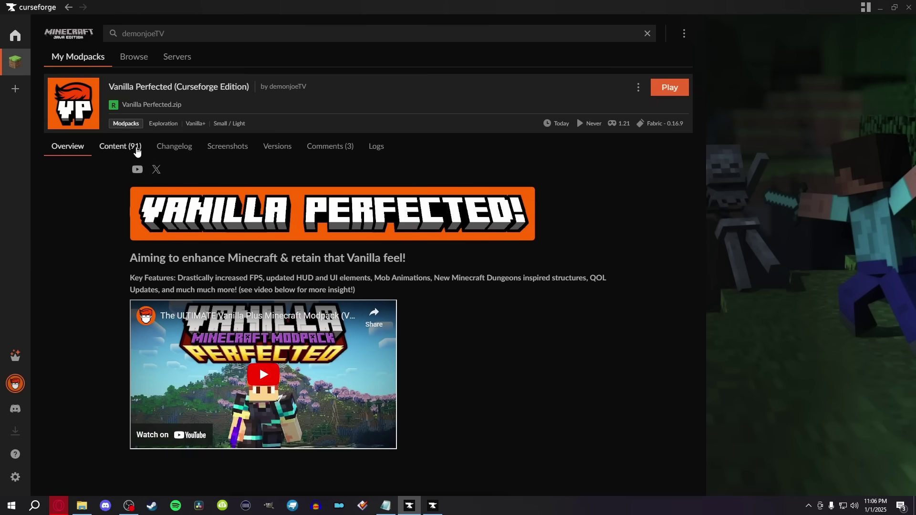
pyautogui.click(121, 146)
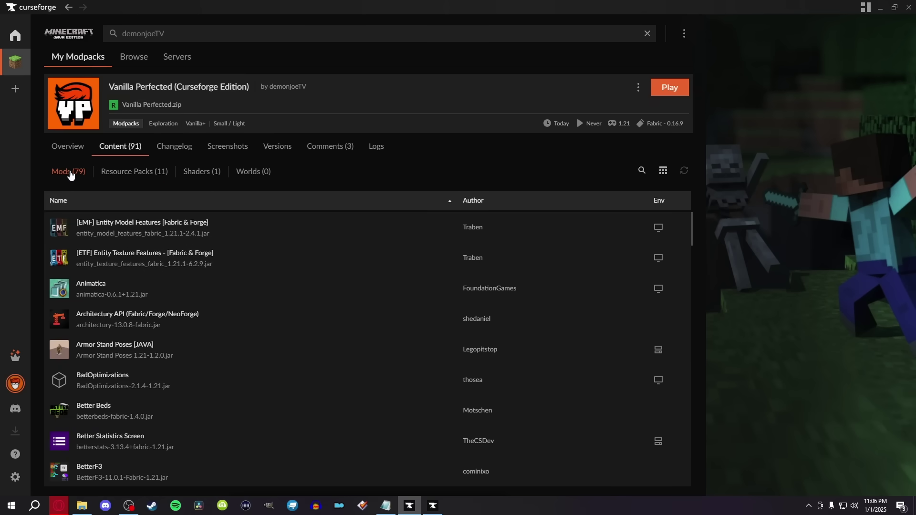
pyautogui.click(136, 172)
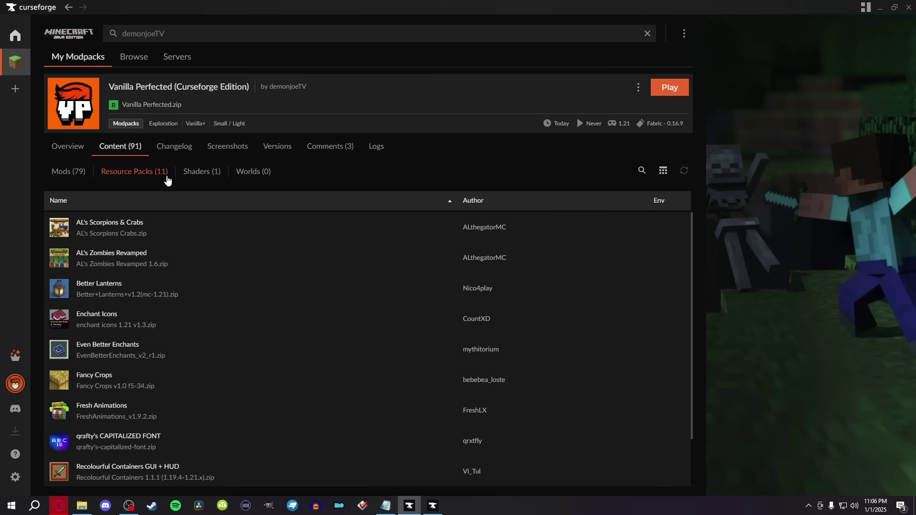
pyautogui.click(203, 172)
pyautogui.click(81, 175)
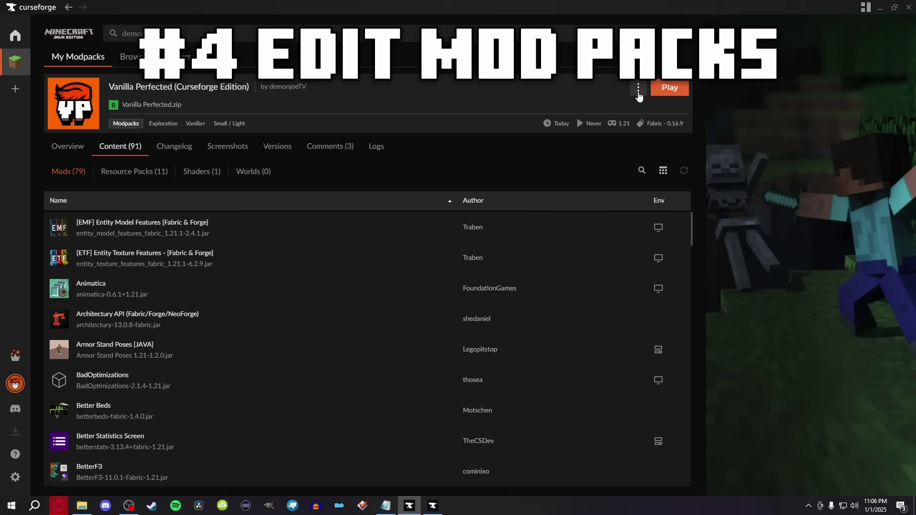
# Allow content management for the Vanilla Perfected profile and deactivate its Animatica mod
pyautogui.click(639, 88)
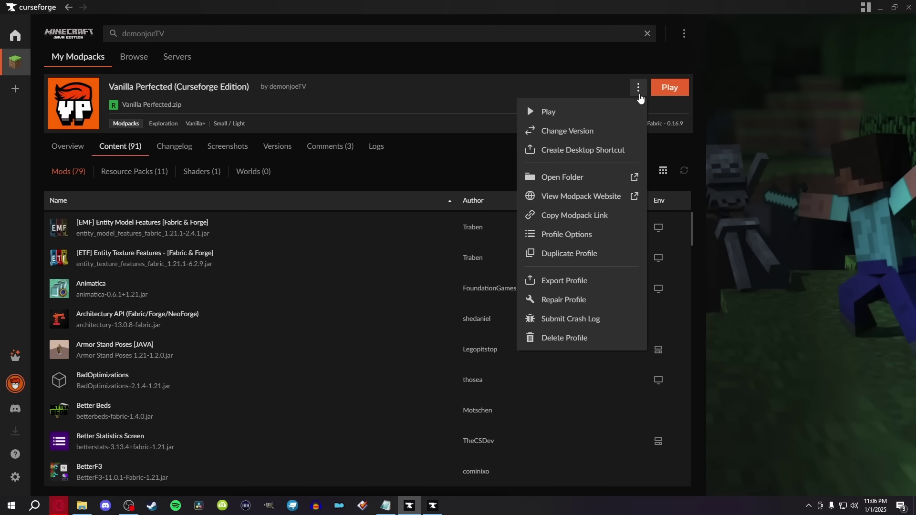
pyautogui.click(574, 235)
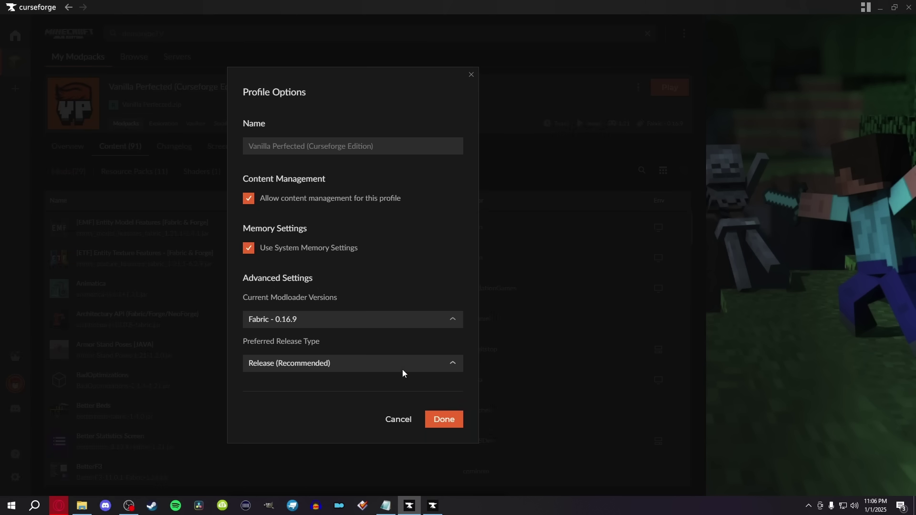
pyautogui.click(444, 420)
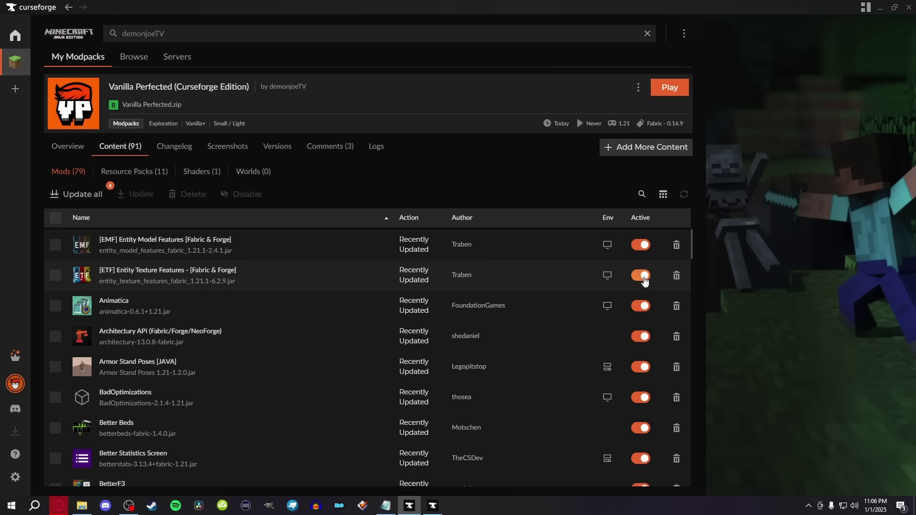
pyautogui.click(642, 308)
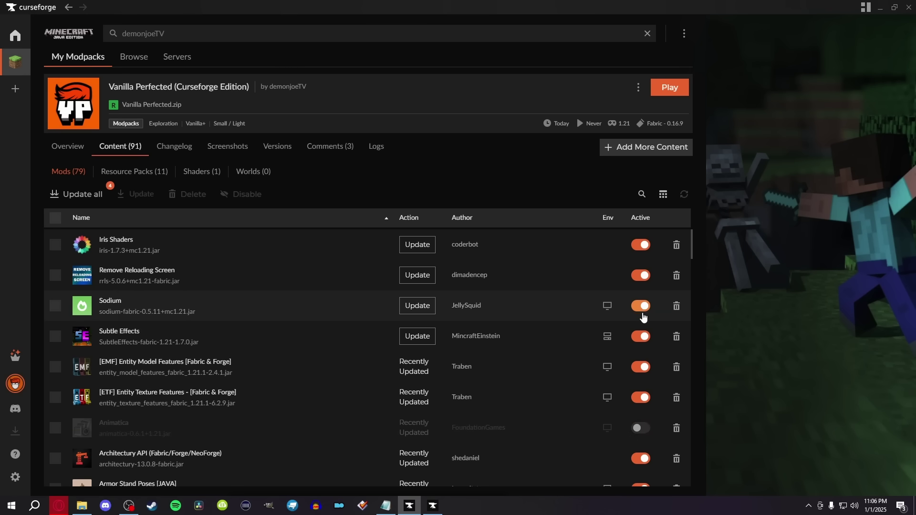
# Add the Deeper and Darker and Xaero's Minimap mods to Vanilla Perfected and return to its content list
pyautogui.click(642, 149)
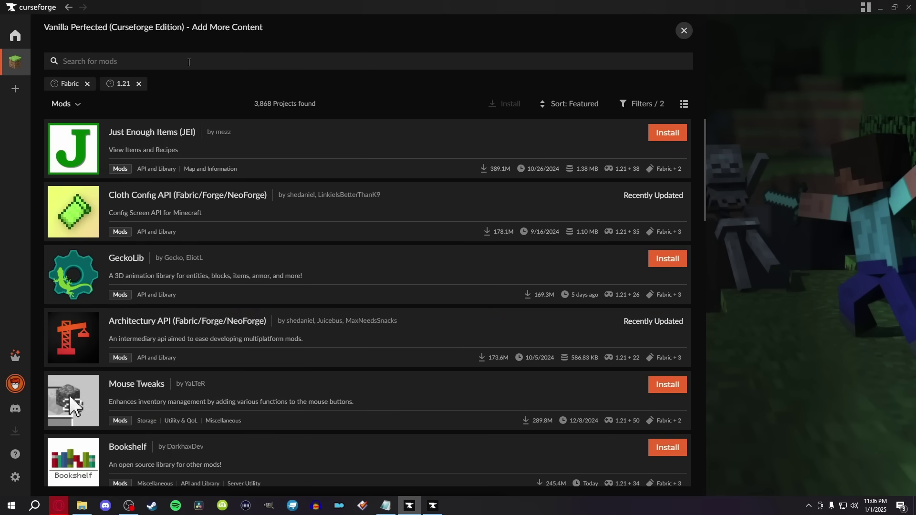
pyautogui.write('deep')
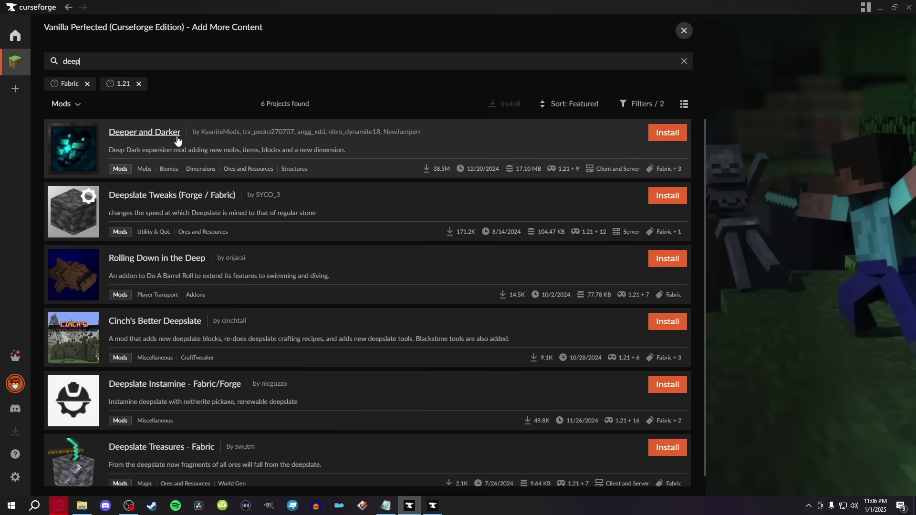
pyautogui.click(670, 138)
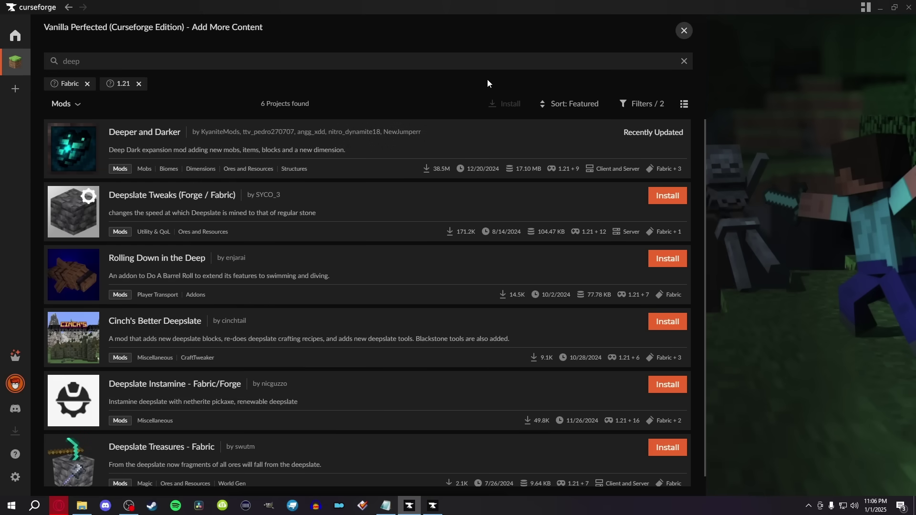
pyautogui.click(685, 61)
pyautogui.write('mini')
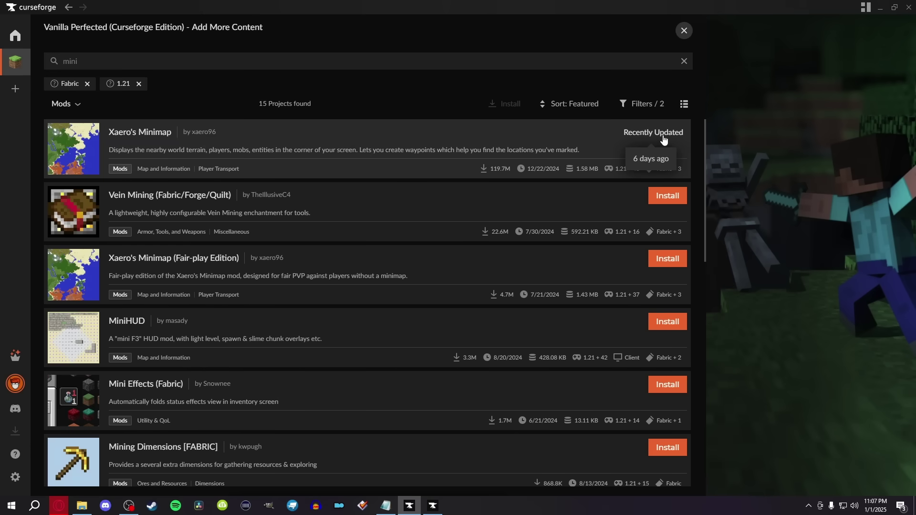
pyautogui.click(68, 8)
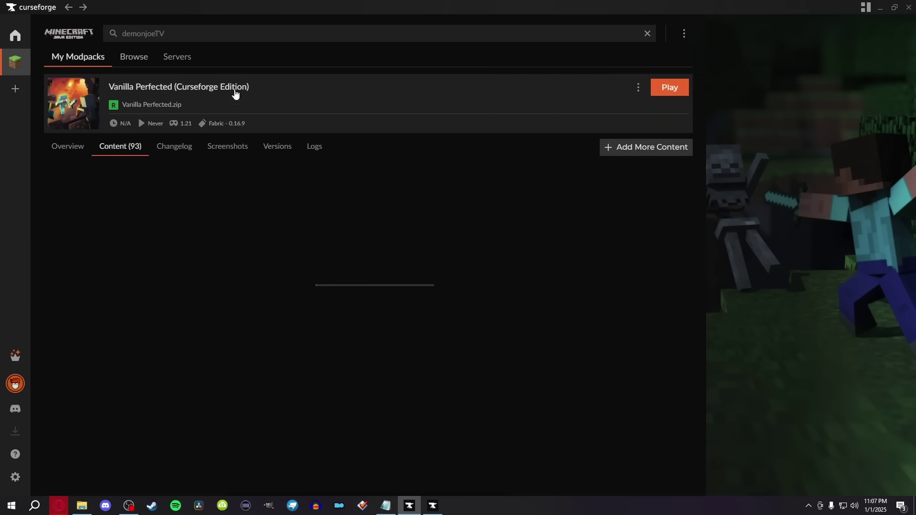
pyautogui.scroll(-10, 308, 287)
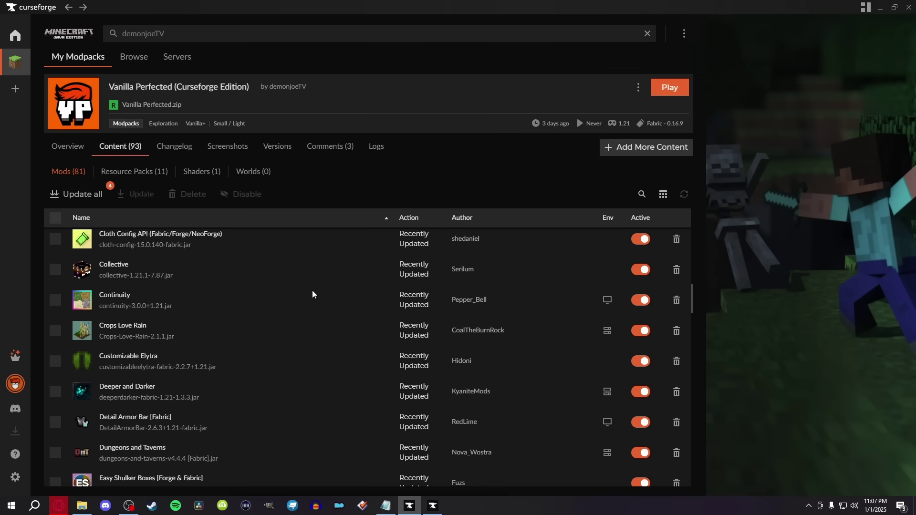
pyautogui.scroll(-5, 321, 310)
pyautogui.scroll(10, 336, 381)
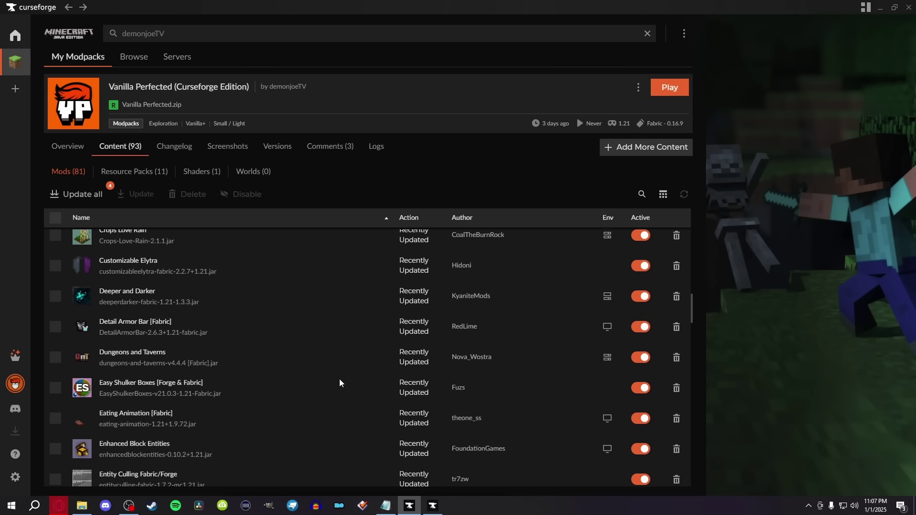
pyautogui.scroll(5, 339, 382)
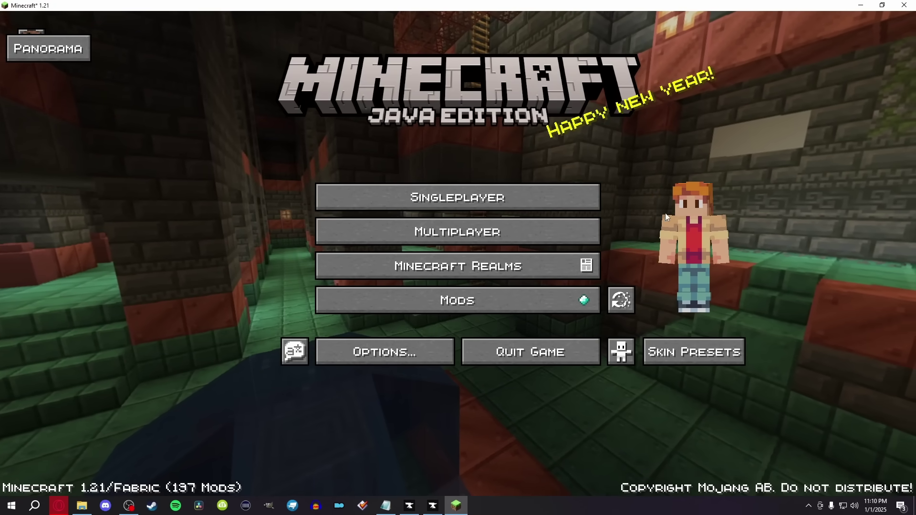
# Open the setup for a new singleplayer world in Minecraft and cancel it
pyautogui.click(573, 197)
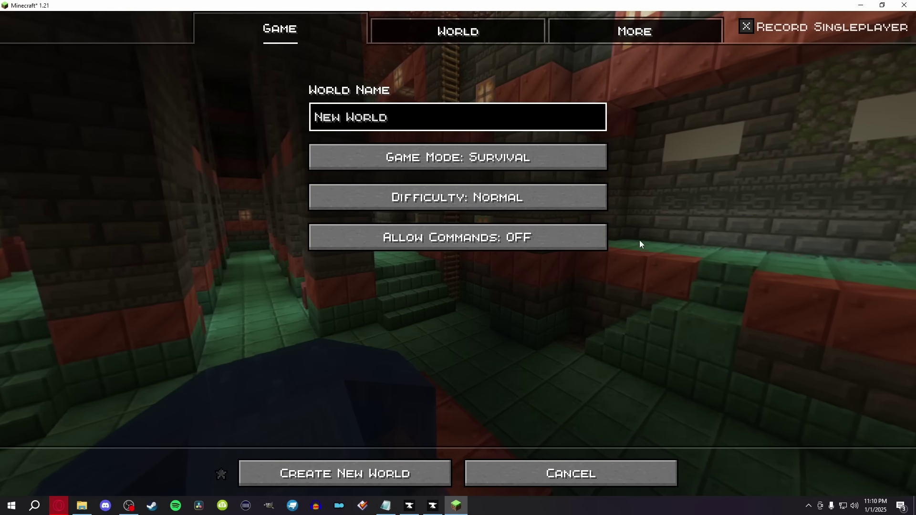
pyautogui.click(571, 472)
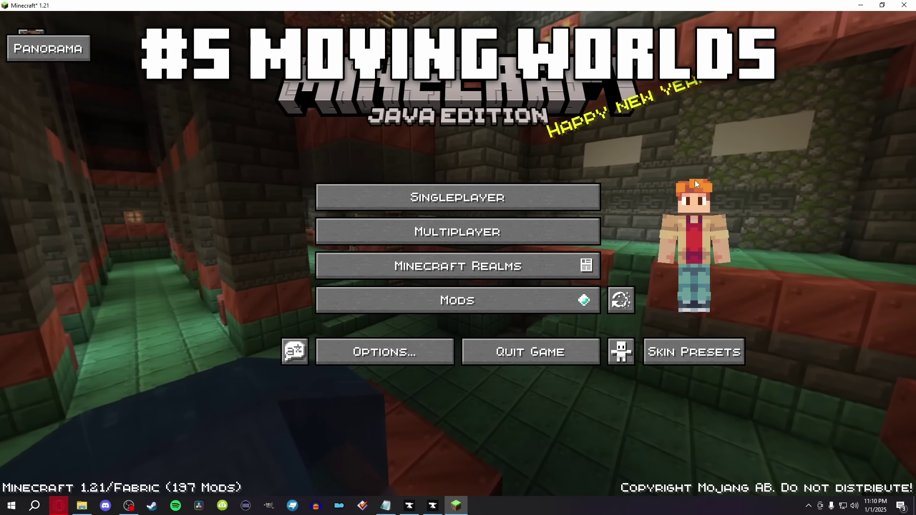
# Switch to File Explorer, go to %appdata% and open the .minecraft folder
pyautogui.click(78, 507)
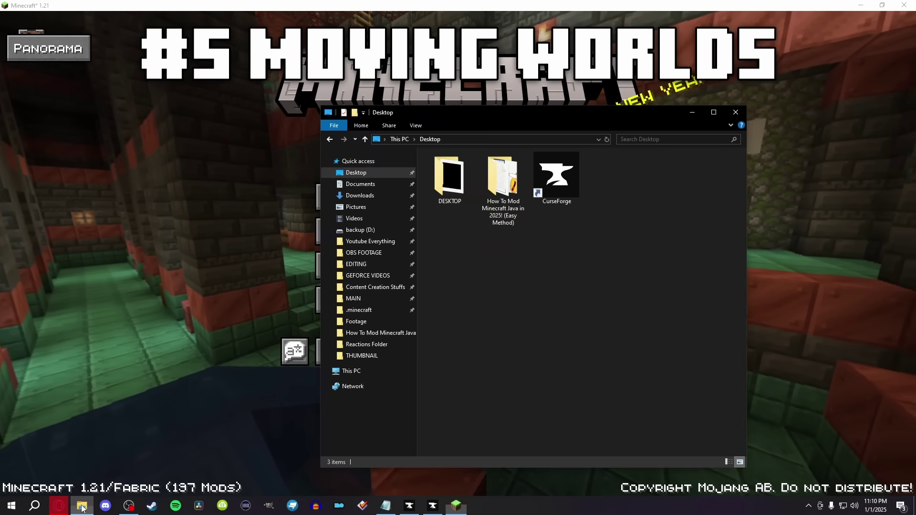
pyautogui.click(502, 139)
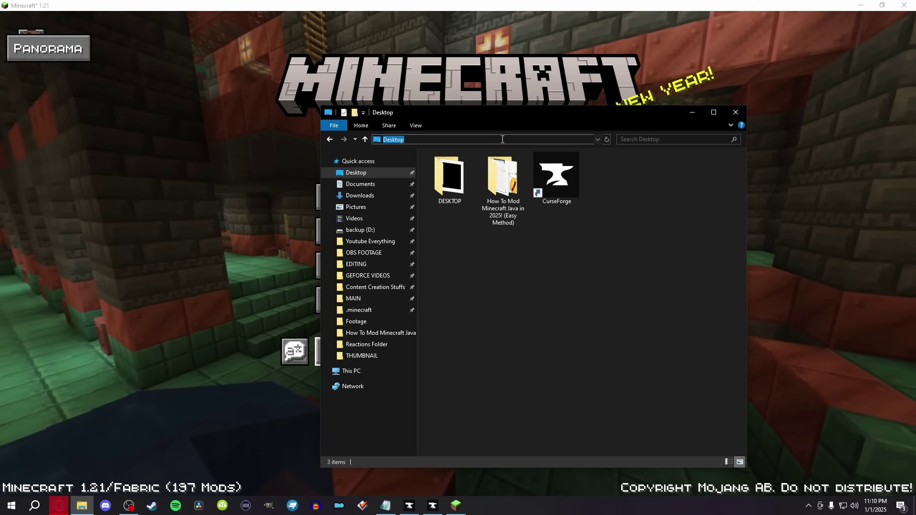
pyautogui.write('%appdata%')
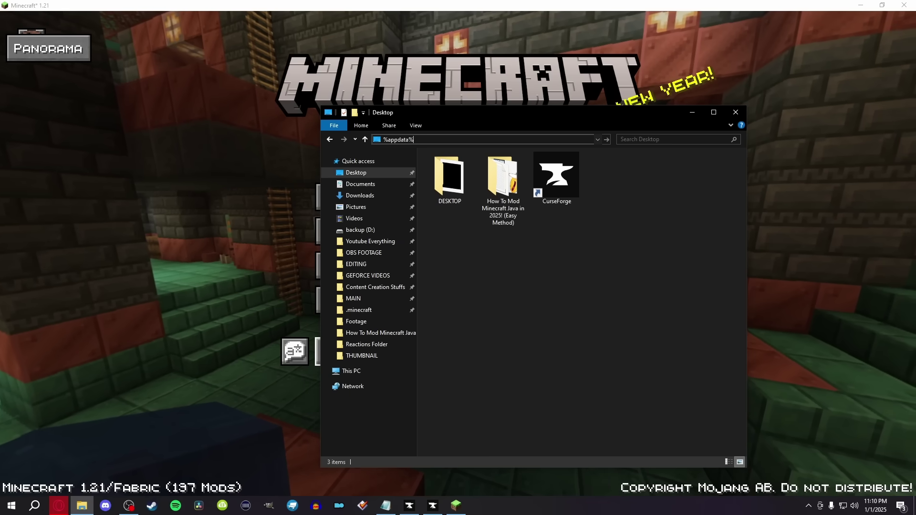
pyautogui.press('Return')
pyautogui.click(466, 169)
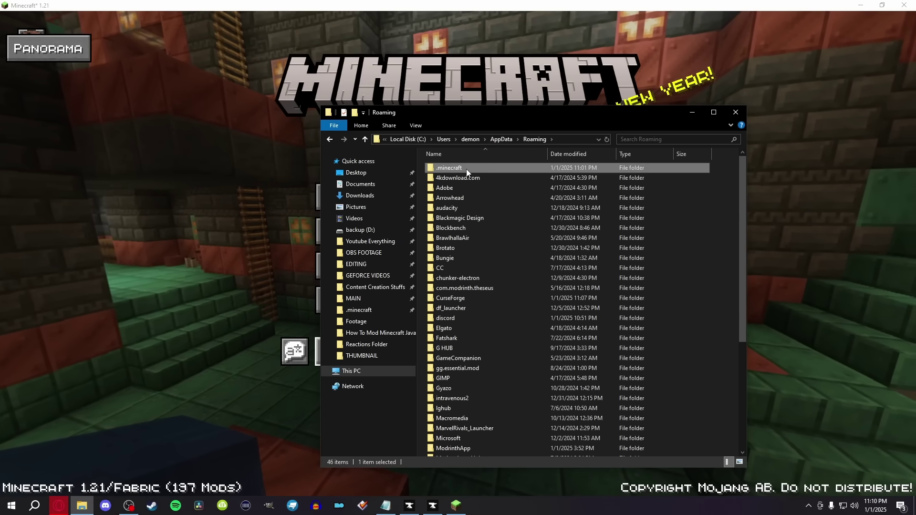
pyautogui.press('Return')
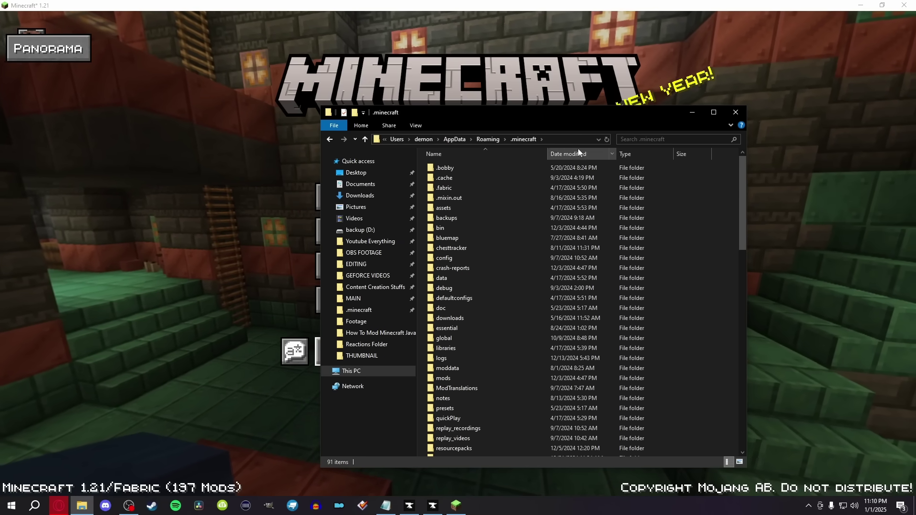
# Copy the Ginger Hardcore world folder from the saves folder of .minecraft
pyautogui.moveTo(745, 191); pyautogui.dragTo(740, 252)
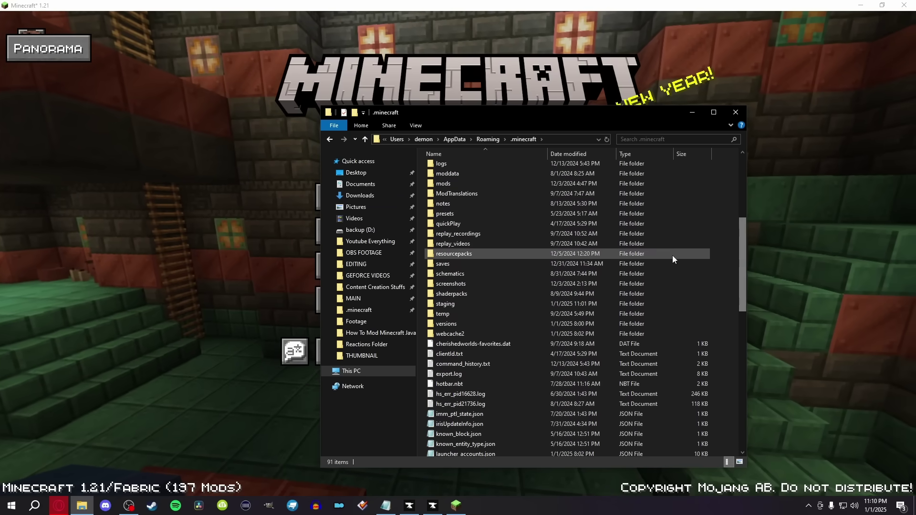
pyautogui.doubleClick(444, 265)
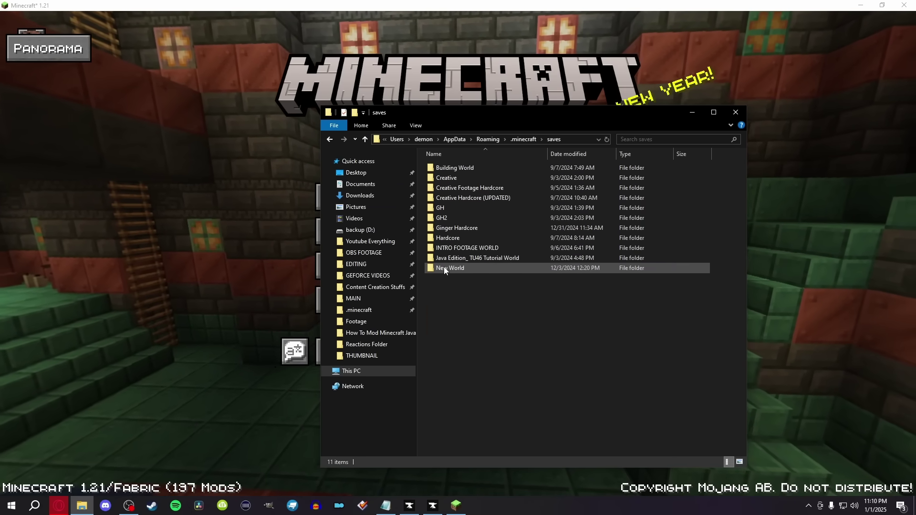
pyautogui.rightClick(451, 229)
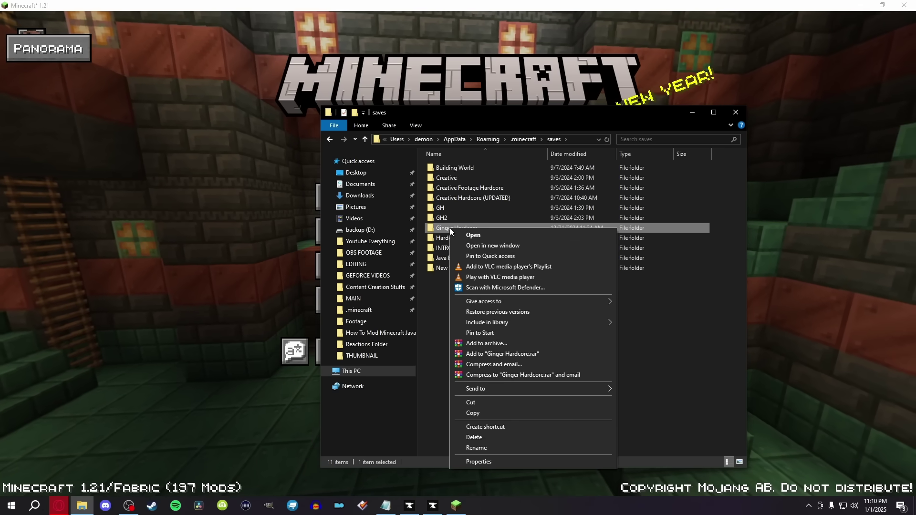
pyautogui.click(486, 412)
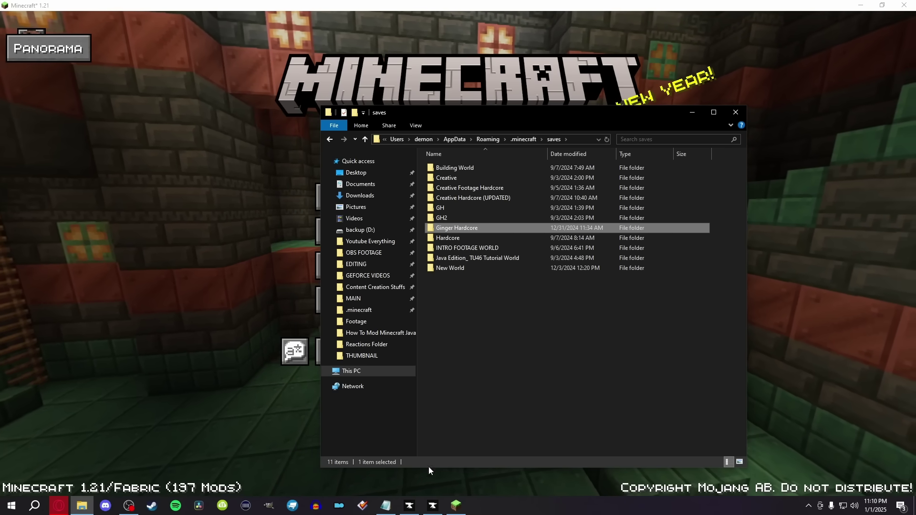
# Paste the copied world into the saves folder of the Vanilla Perfected modpack and select it in Minecraft's singleplayer world list
pyautogui.click(432, 501)
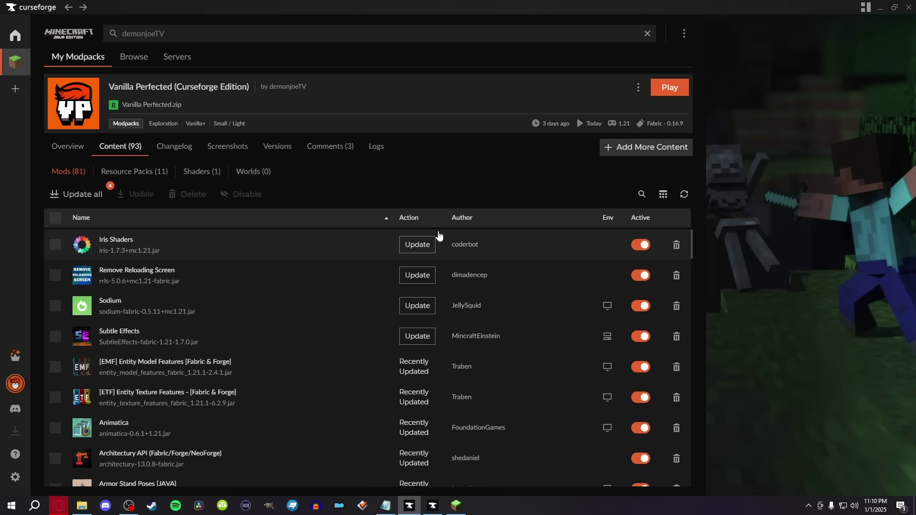
pyautogui.click(638, 90)
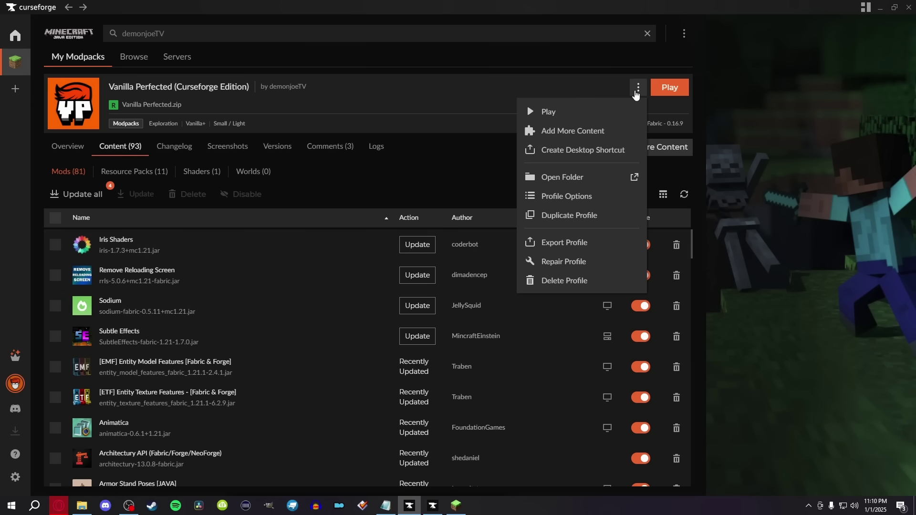
pyautogui.click(572, 179)
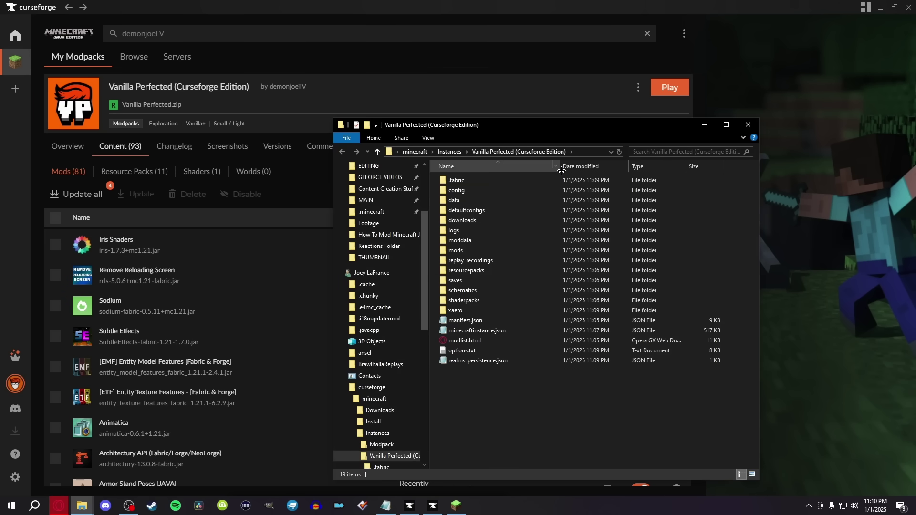
pyautogui.doubleClick(457, 281)
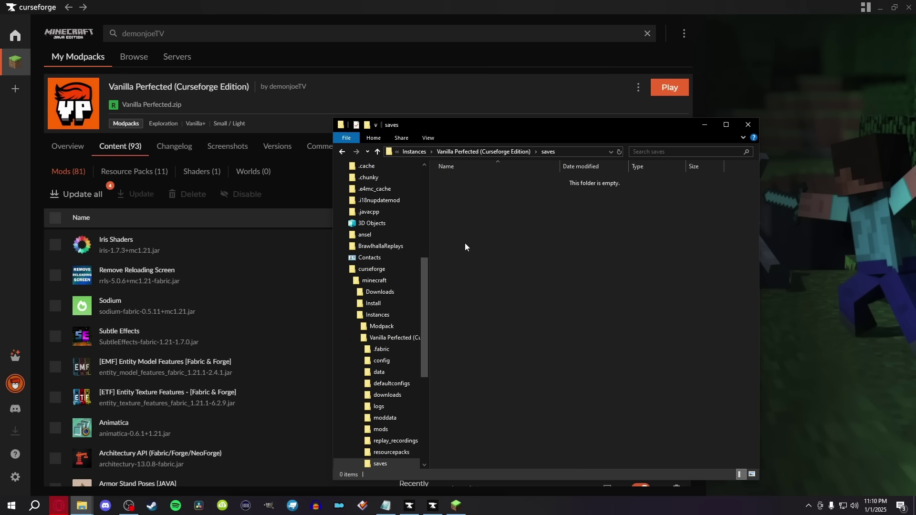
pyautogui.rightClick(465, 243)
pyautogui.click(489, 310)
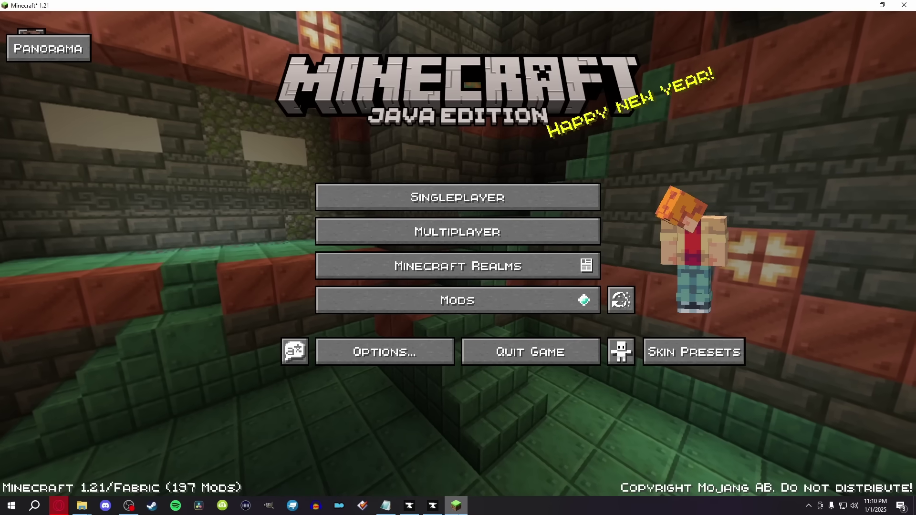
pyautogui.click(491, 200)
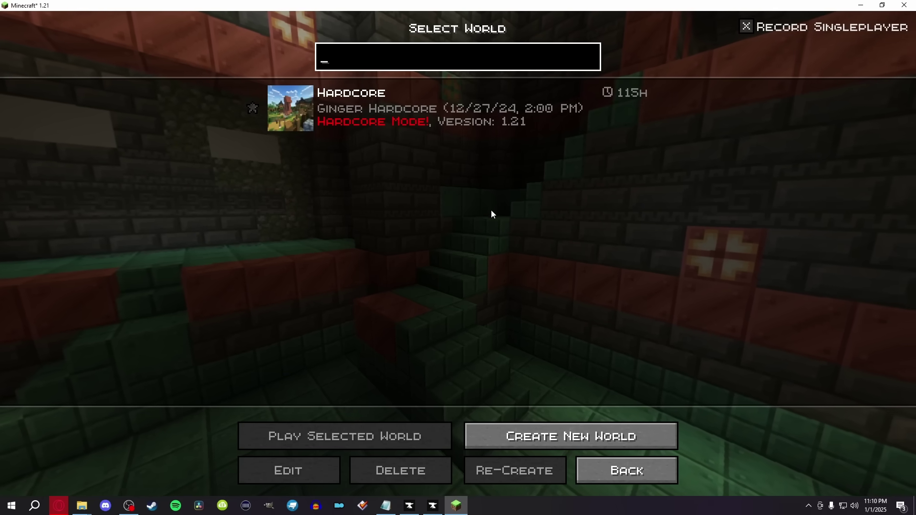
pyautogui.click(459, 121)
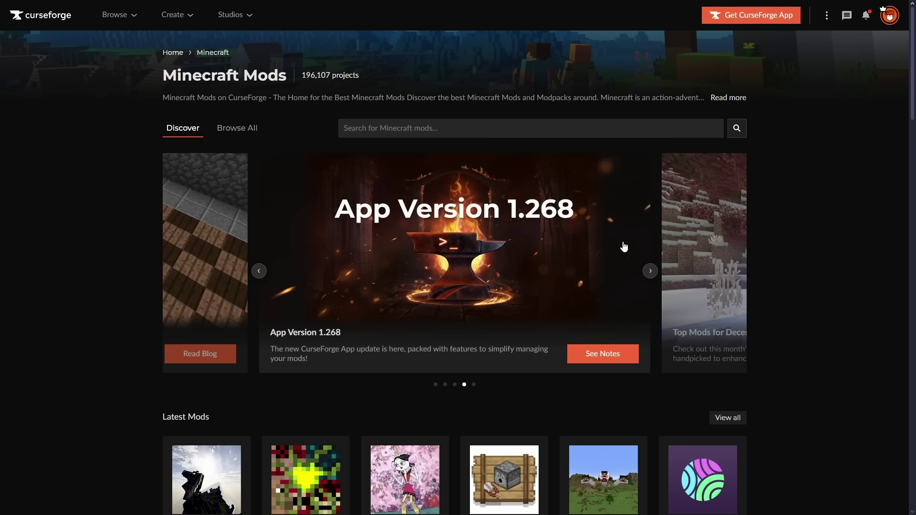
# Search the CurseForge website for "All Mob Heads", open the matching data pack's page and view its gallery images
pyautogui.click(421, 127)
pyautogui.write('All Mo')
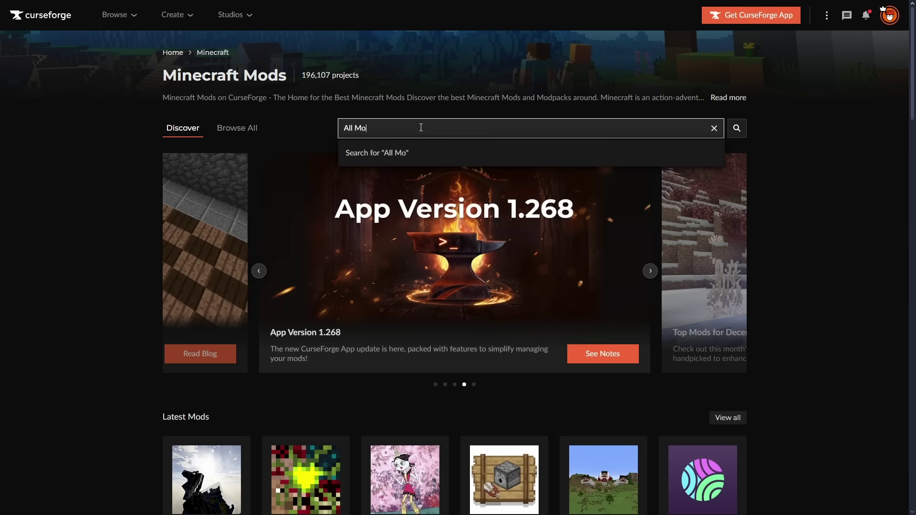
pyautogui.write('b Heads')
pyautogui.press('Return')
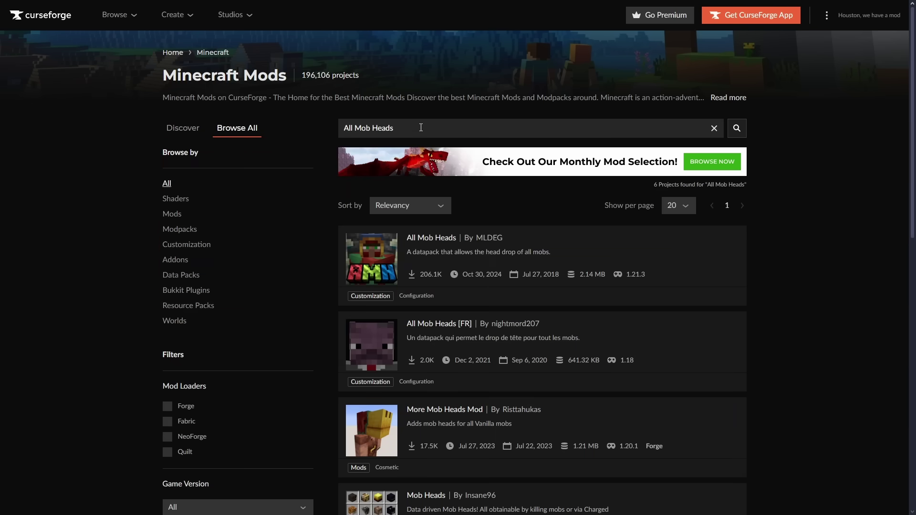
pyautogui.click(484, 264)
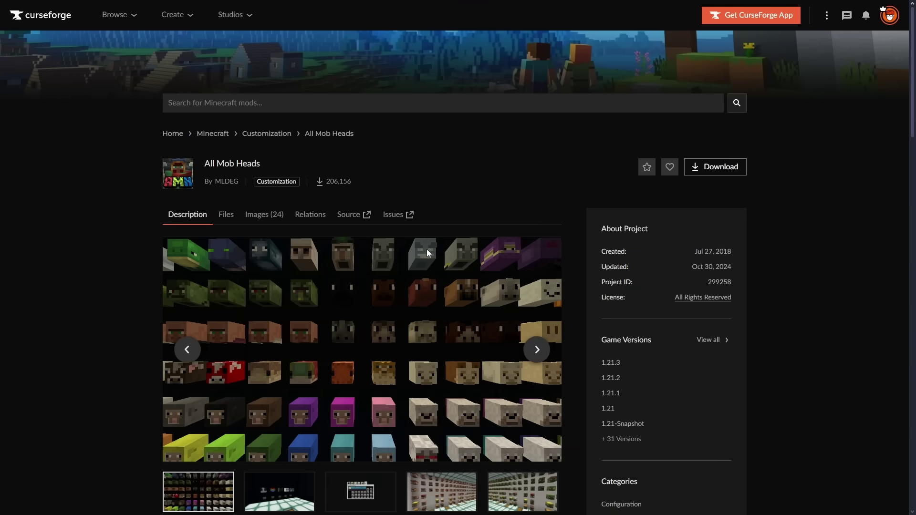
pyautogui.click(366, 392)
pyautogui.click(430, 400)
pyautogui.click(429, 399)
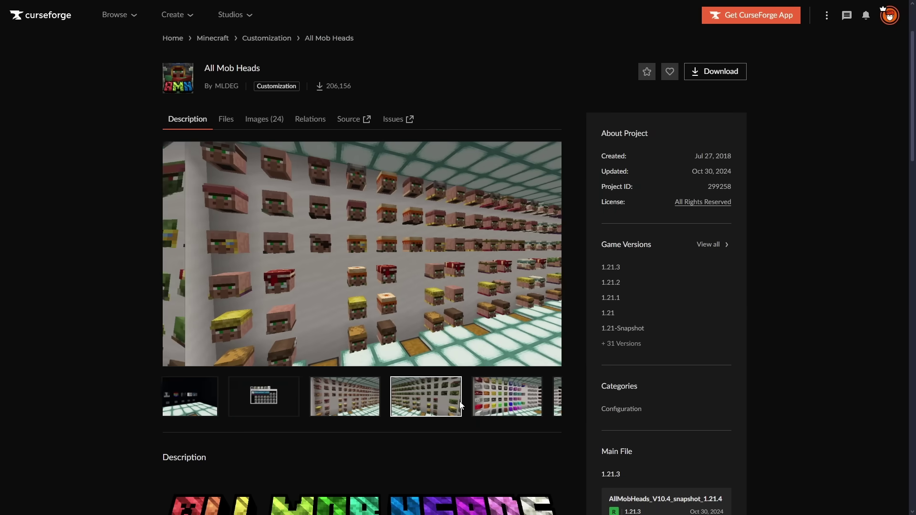
pyautogui.click(427, 399)
pyautogui.click(423, 396)
pyautogui.click(423, 396)
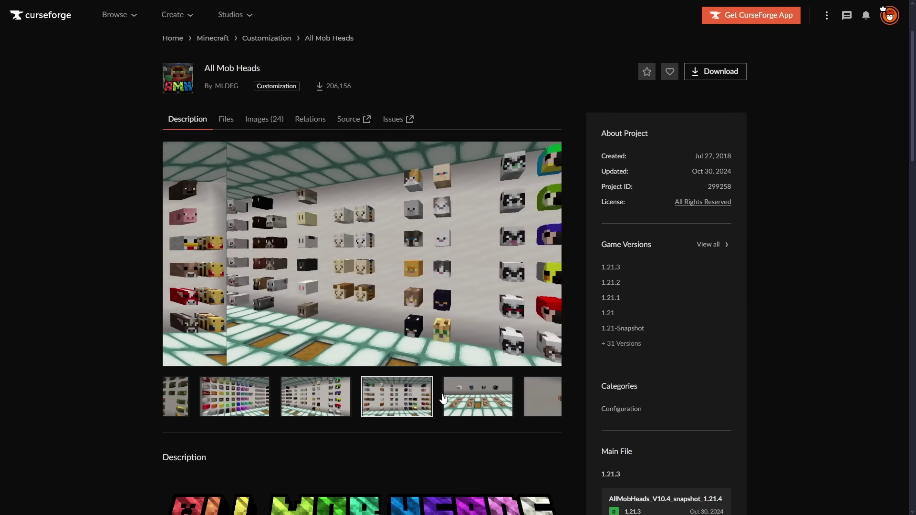
# Download the AllMobHeads_V10.2 file for game version 1.21 from the project's file list
pyautogui.click(226, 119)
pyautogui.scroll(-2, 225, 144)
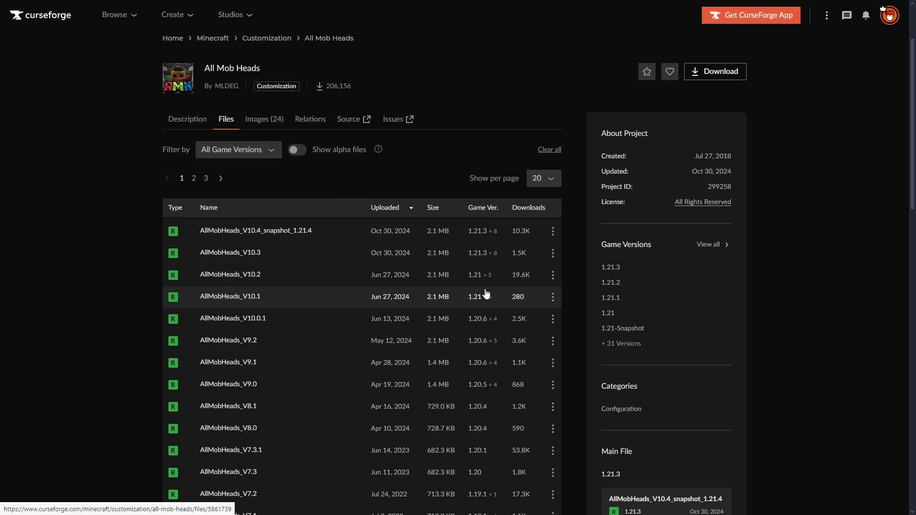
pyautogui.click(474, 278)
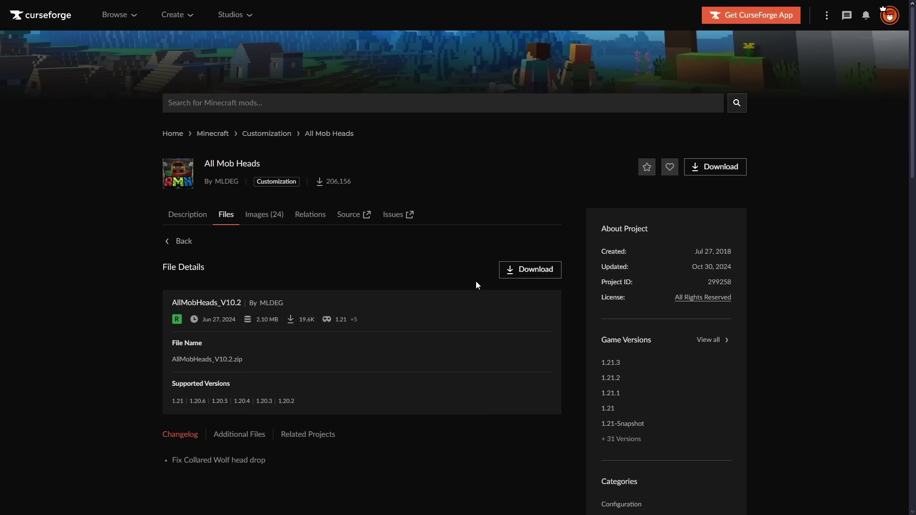
pyautogui.click(529, 273)
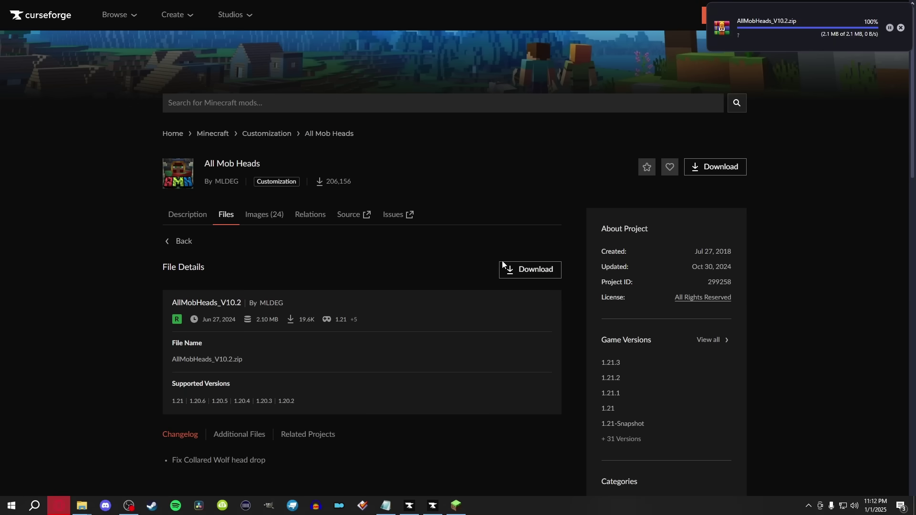
# Switch to Minecraft, edit the singleplayer world Hardcore and open its world folder
pyautogui.click(465, 510)
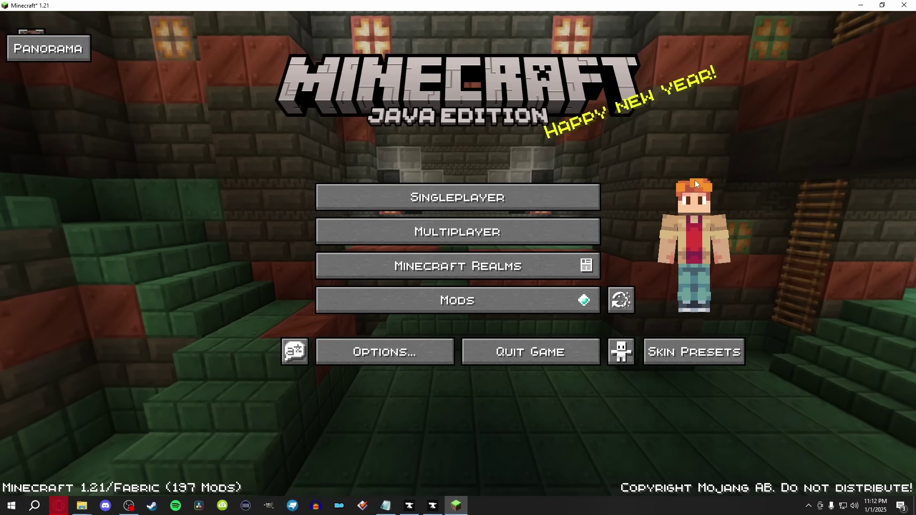
pyautogui.click(509, 193)
pyautogui.click(454, 108)
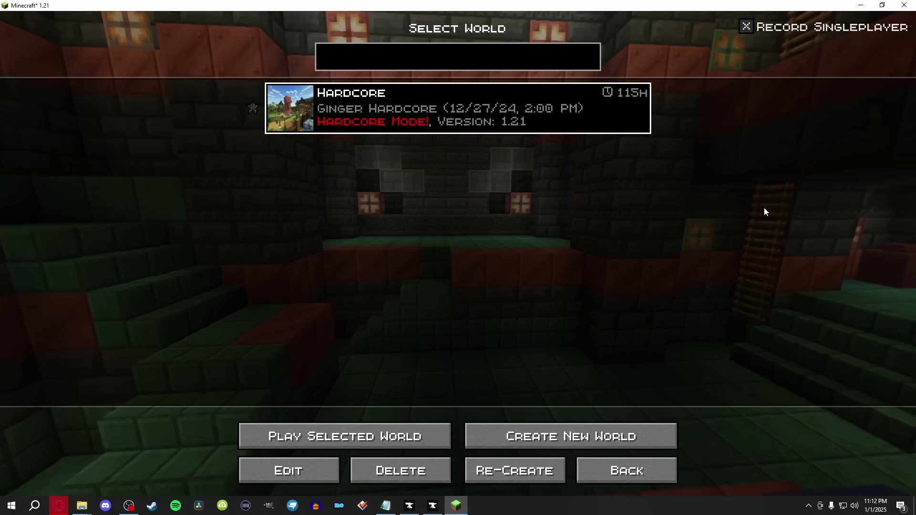
pyautogui.click(288, 474)
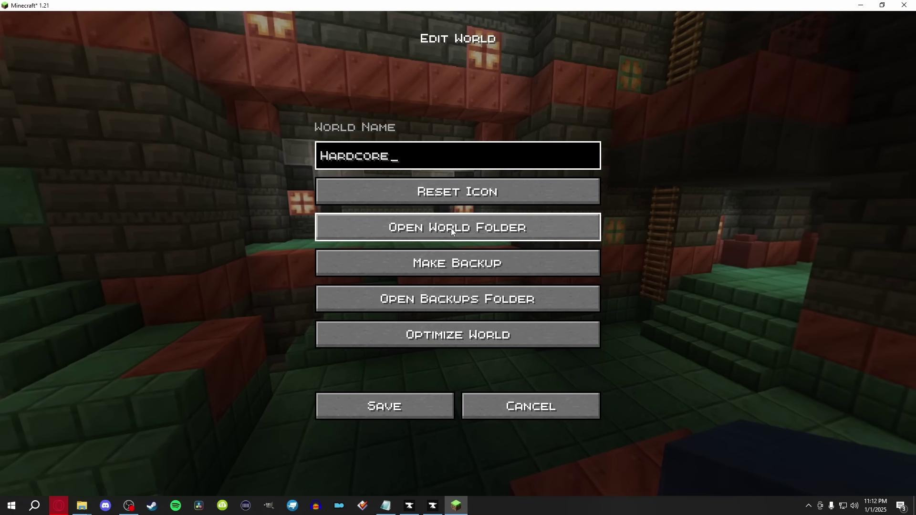
pyautogui.click(451, 228)
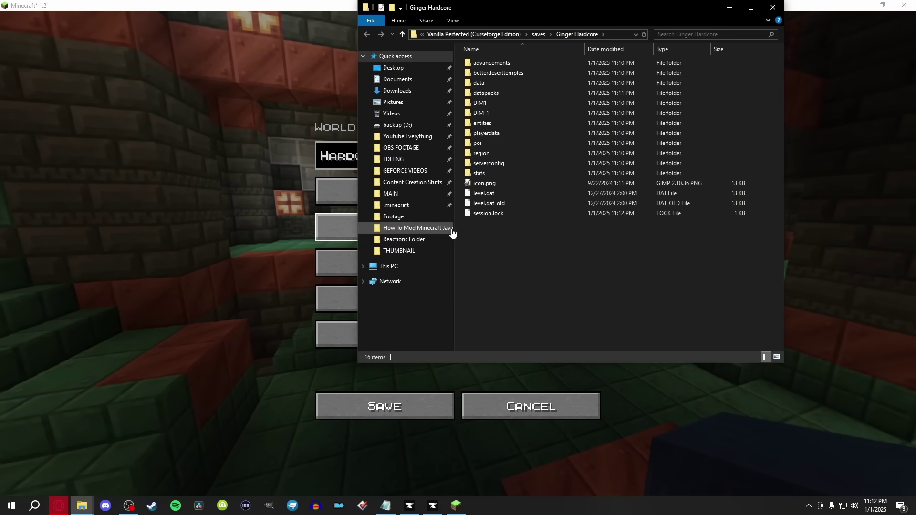
# Move AllMobHeads_V10.2.zip from Downloads into the datapacks folder of the Ginger Hardcore world
pyautogui.click(422, 91)
pyautogui.rightClick(480, 92)
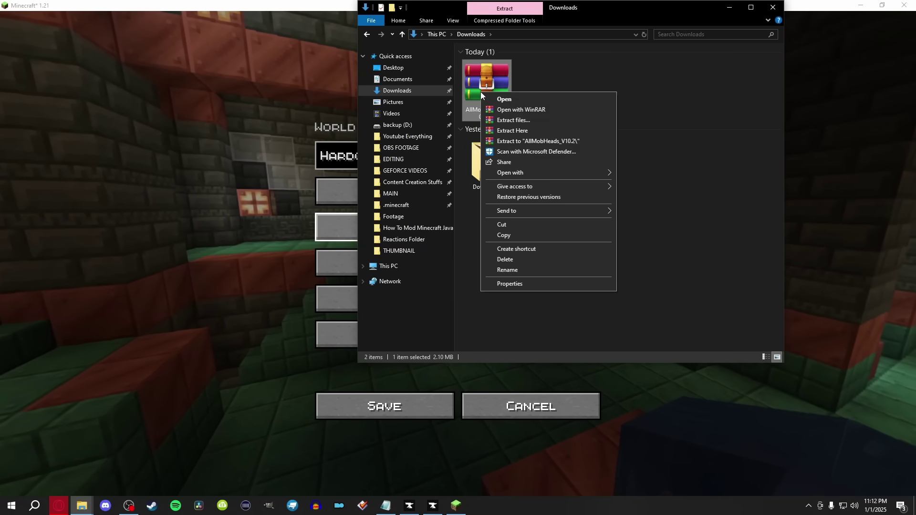
pyautogui.click(506, 224)
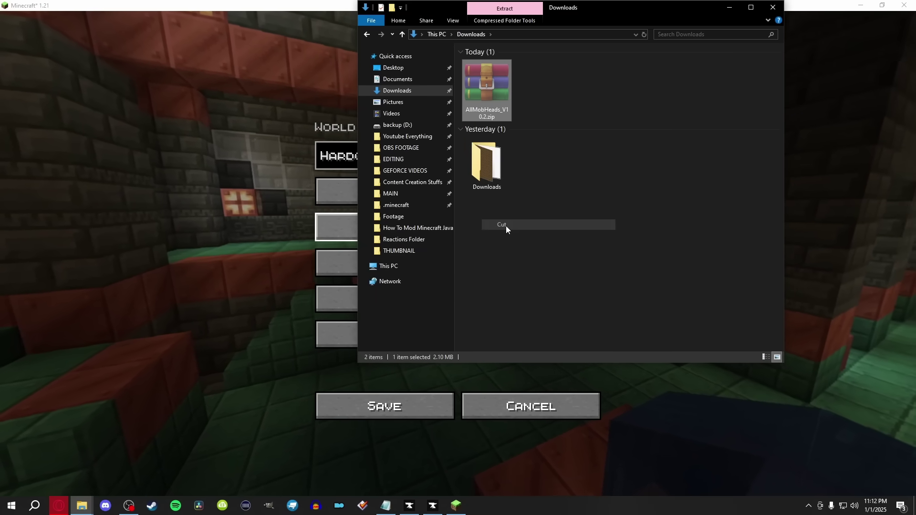
pyautogui.click(368, 34)
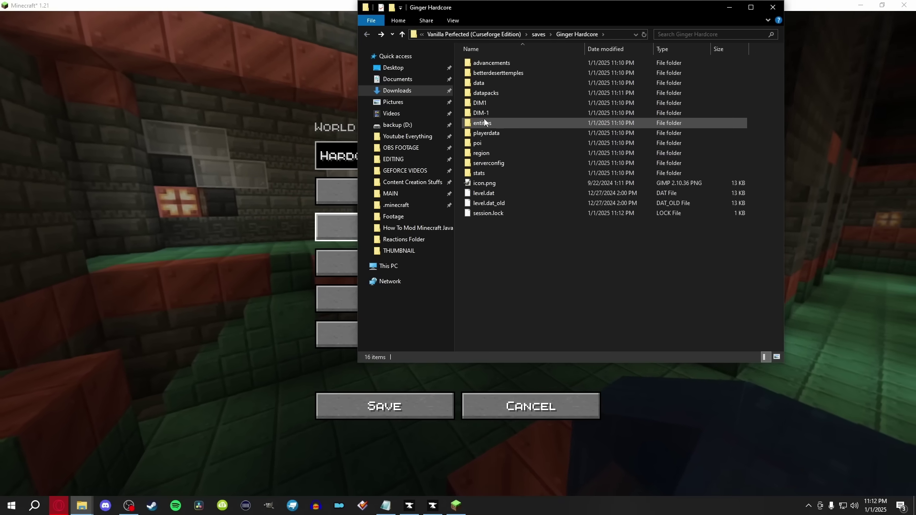
pyautogui.doubleClick(483, 91)
pyautogui.rightClick(487, 128)
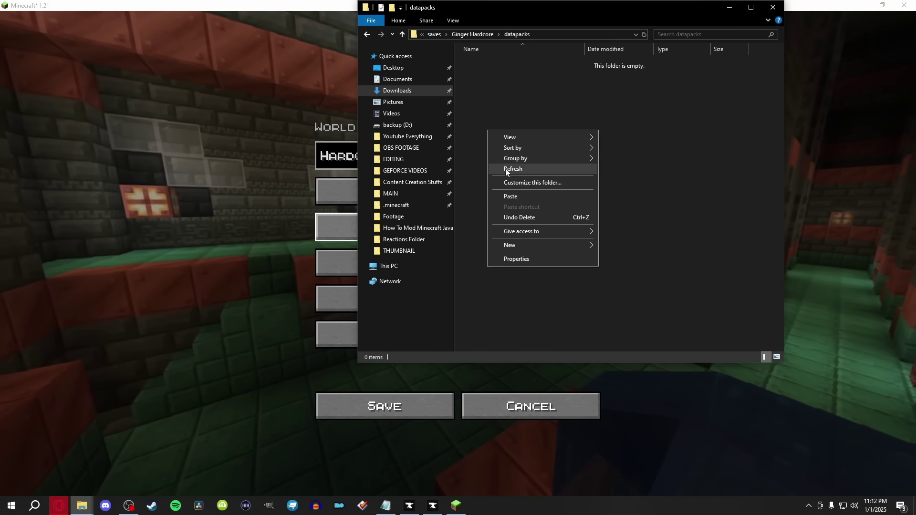
pyautogui.click(511, 196)
# Return to Minecraft, save the world edit and play the Hardcore world
pyautogui.click(256, 138)
pyautogui.click(387, 404)
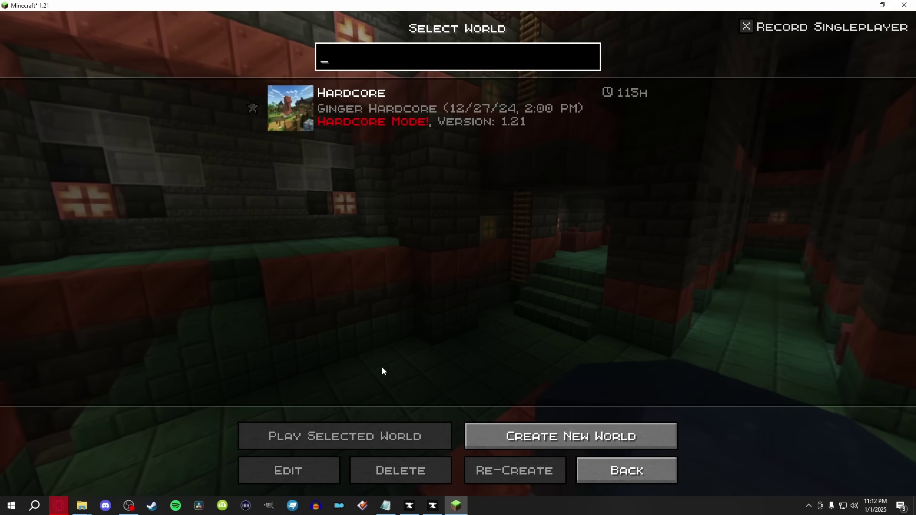
pyautogui.click(358, 108)
pyautogui.click(336, 438)
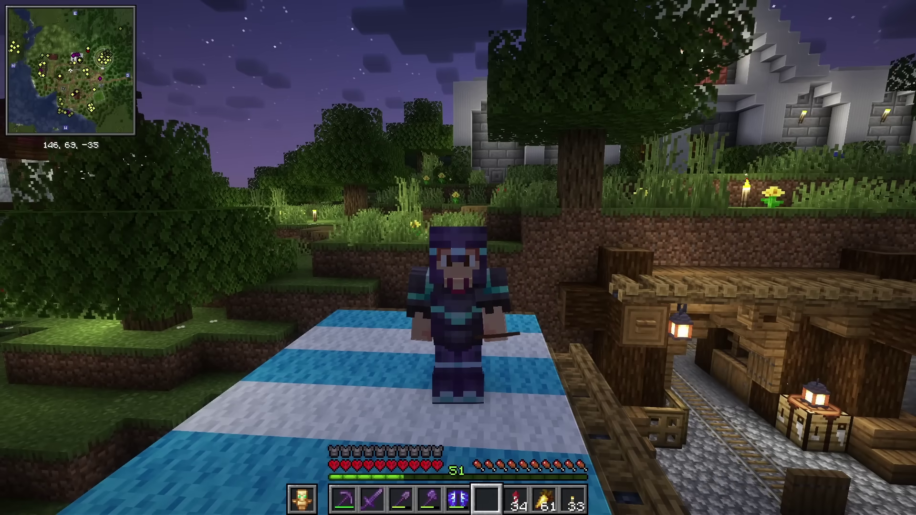
pyautogui.press('Escape')
pyautogui.click(411, 194)
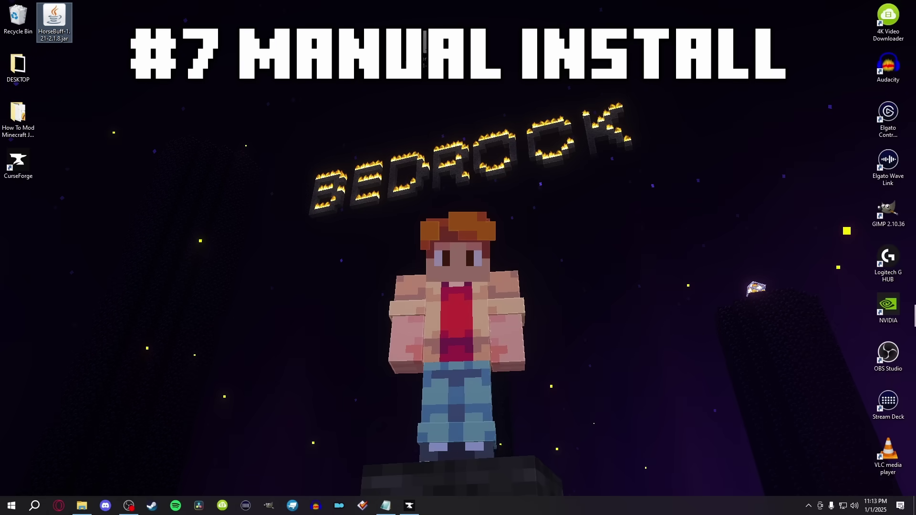
# Move the HorseBuff-1.21-2.1.8.jar file to the upper middle of the desktop
pyautogui.moveTo(425, 38); pyautogui.dragTo(454, 19)
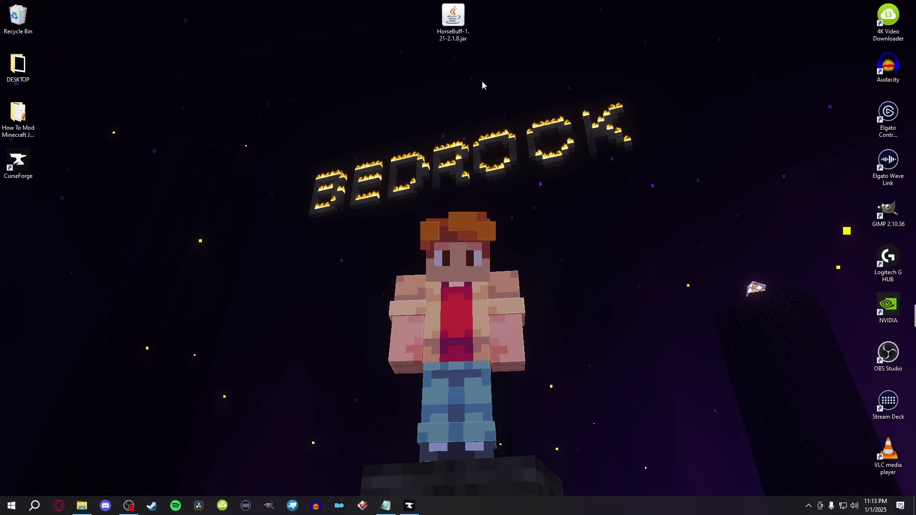
pyautogui.moveTo(206, 101); pyautogui.dragTo(733, 463)
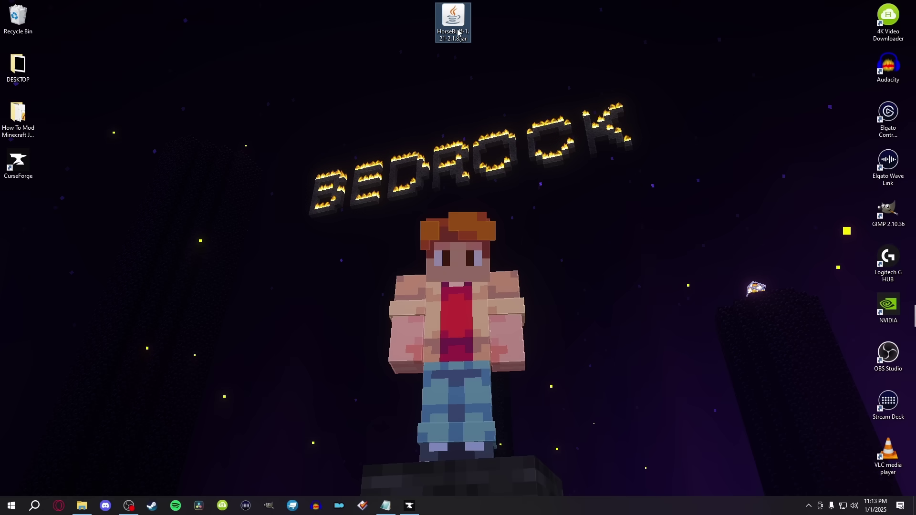
# Switch to CurseForge, view the mods that can be added to Vanilla Perfected (Curseforge Edition), and return to the modpack's page
pyautogui.click(417, 505)
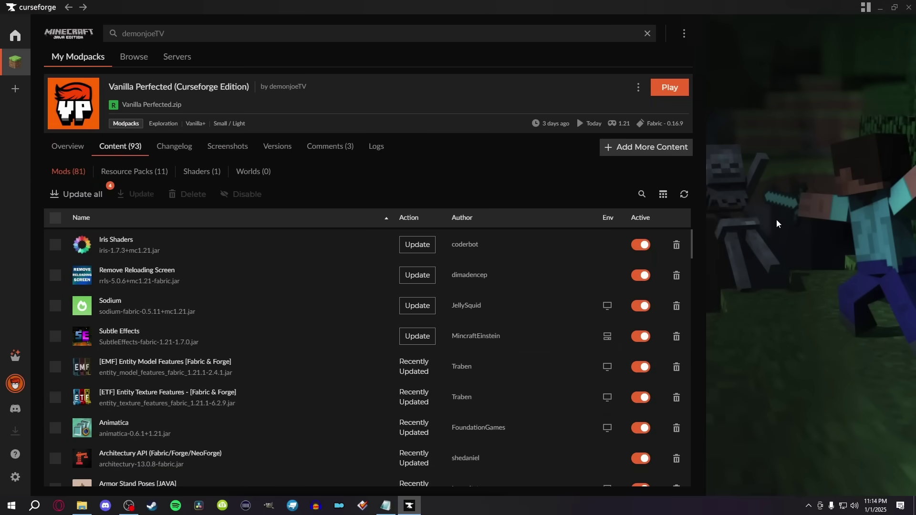
pyautogui.click(650, 143)
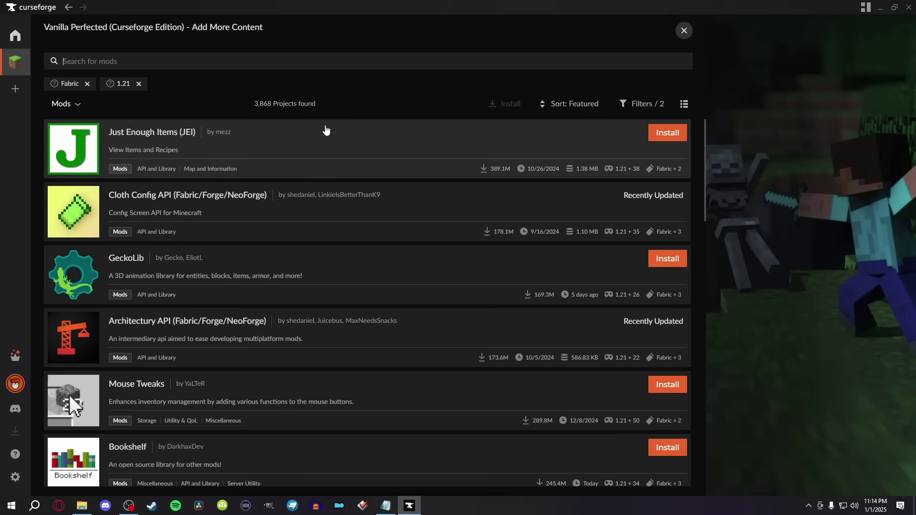
pyautogui.click(69, 8)
# Open the Vanilla Perfected (Curseforge Edition) profile folder and enter its mods folder
pyautogui.click(640, 87)
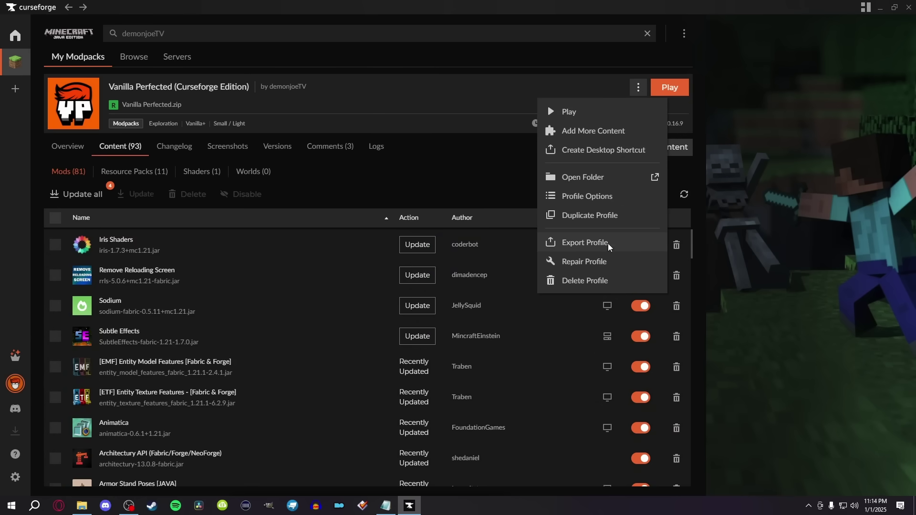
pyautogui.click(596, 178)
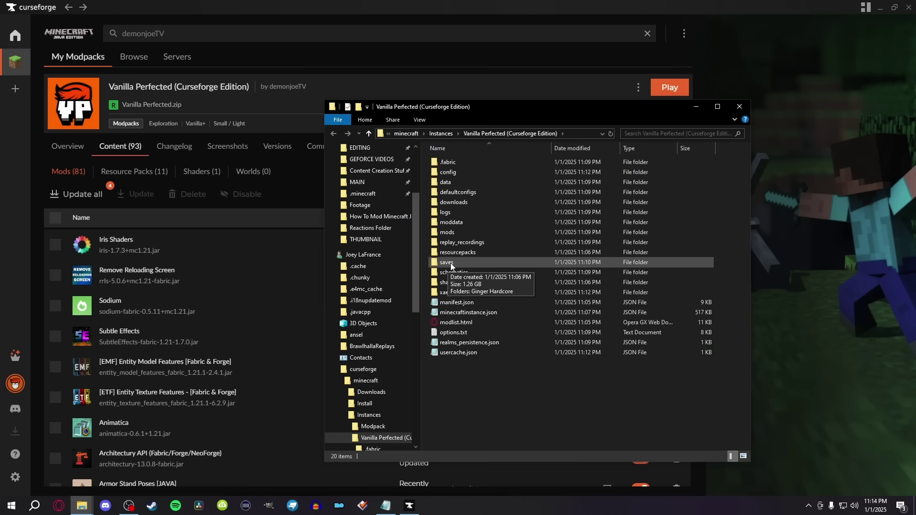
pyautogui.doubleClick(463, 233)
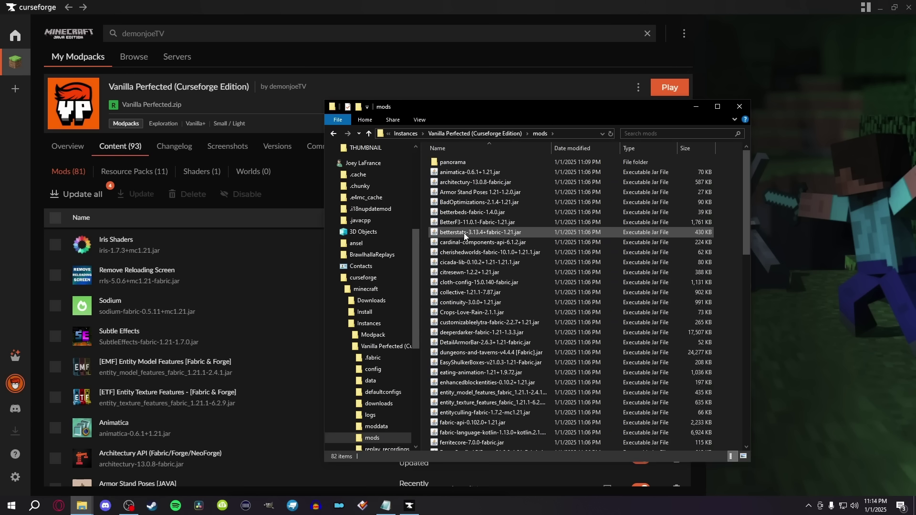
# Minimize CurseForge, copy HorseBuff-1.21-2.1.8.jar from the desktop into the modpack's mods folder, and close the folder window
pyautogui.click(881, 7)
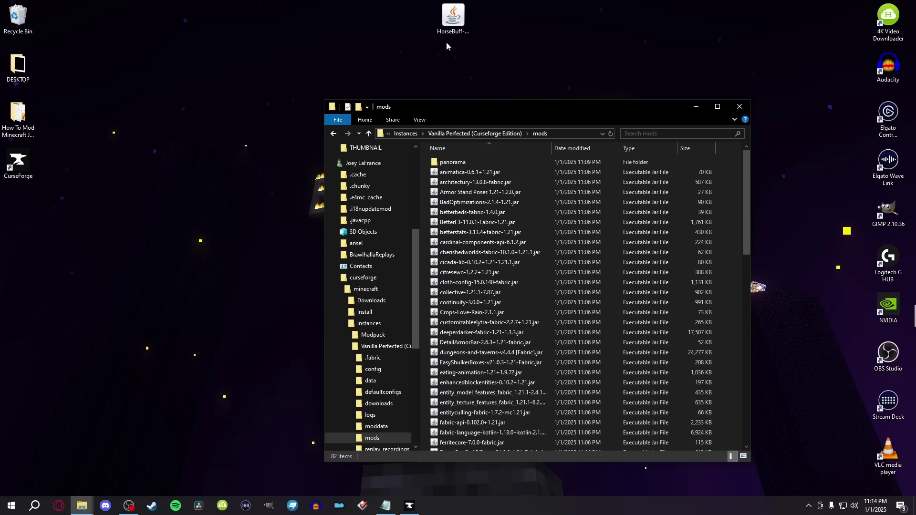
pyautogui.moveTo(449, 28); pyautogui.dragTo(476, 138)
pyautogui.moveTo(496, 260); pyautogui.dragTo(497, 259)
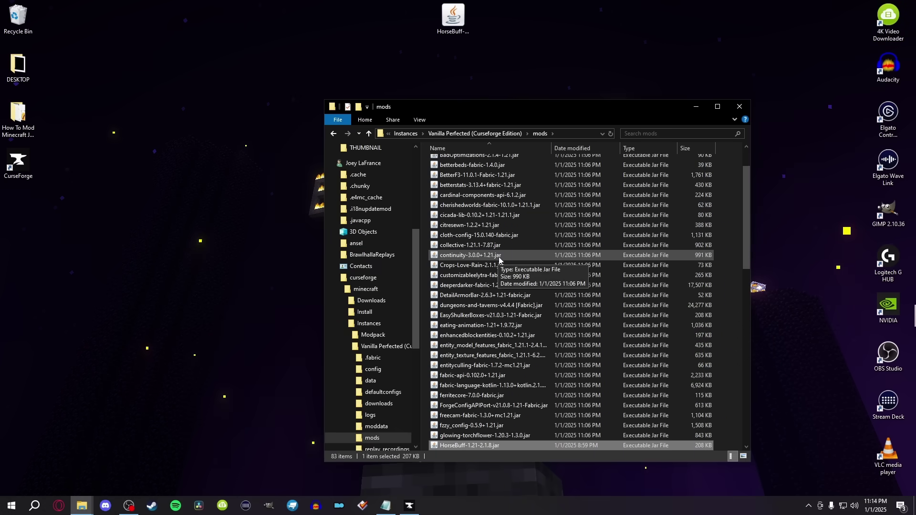
pyautogui.click(747, 105)
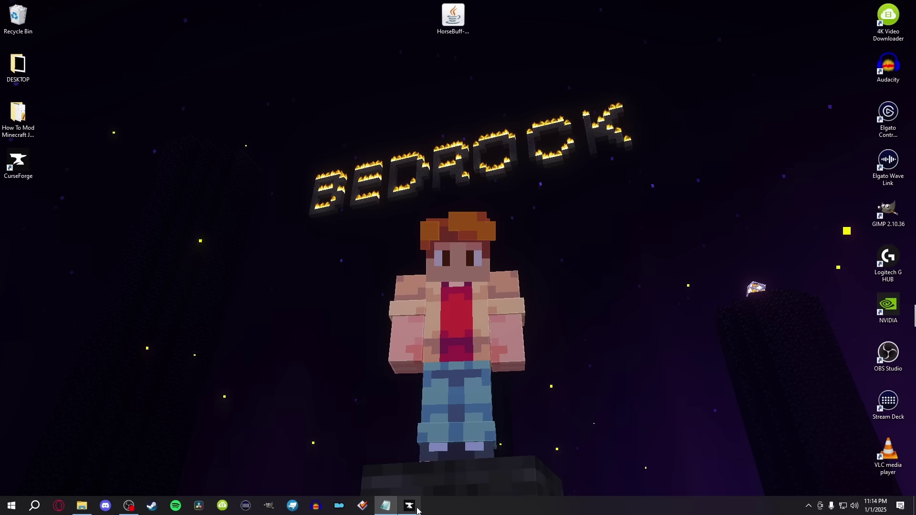